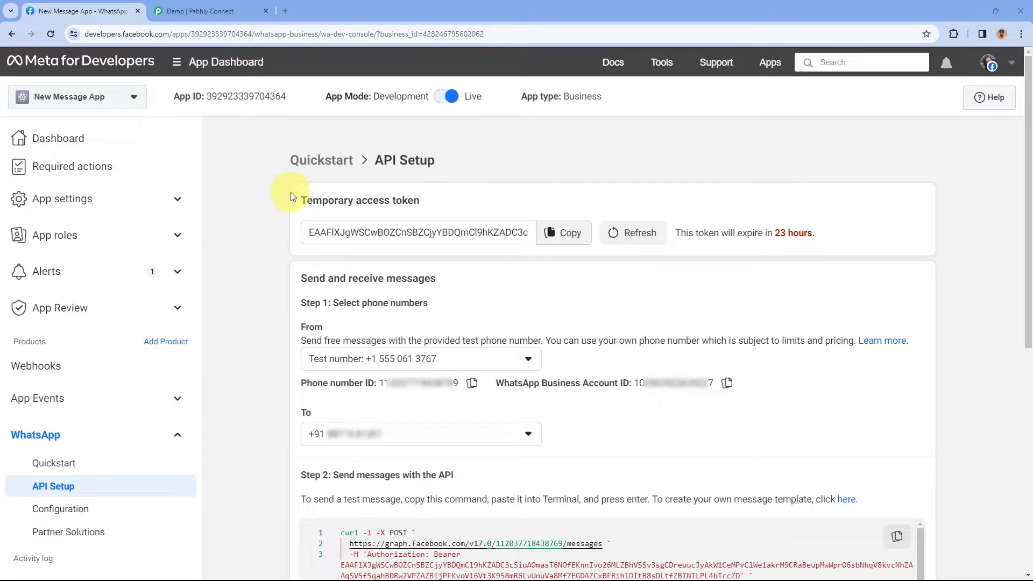
{"action": "left_click_drag", "start_coordinate": [302, 201], "coordinate": [420, 200]}
{"action": "left_click", "coordinate": [447, 204]}
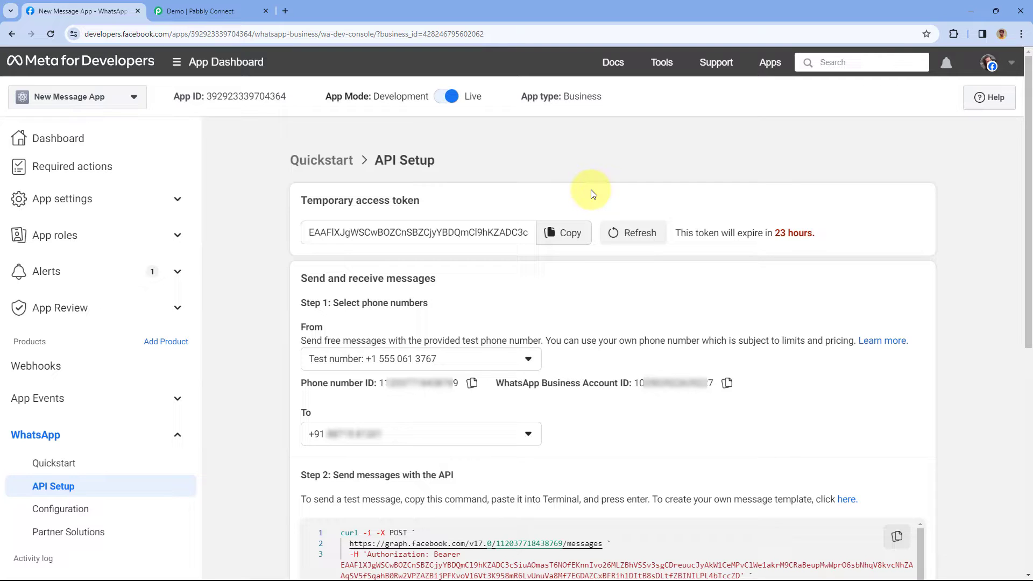
- Open the system users page in the settings of the business that owns New Message App
{"action": "left_click", "coordinate": [769, 65]}
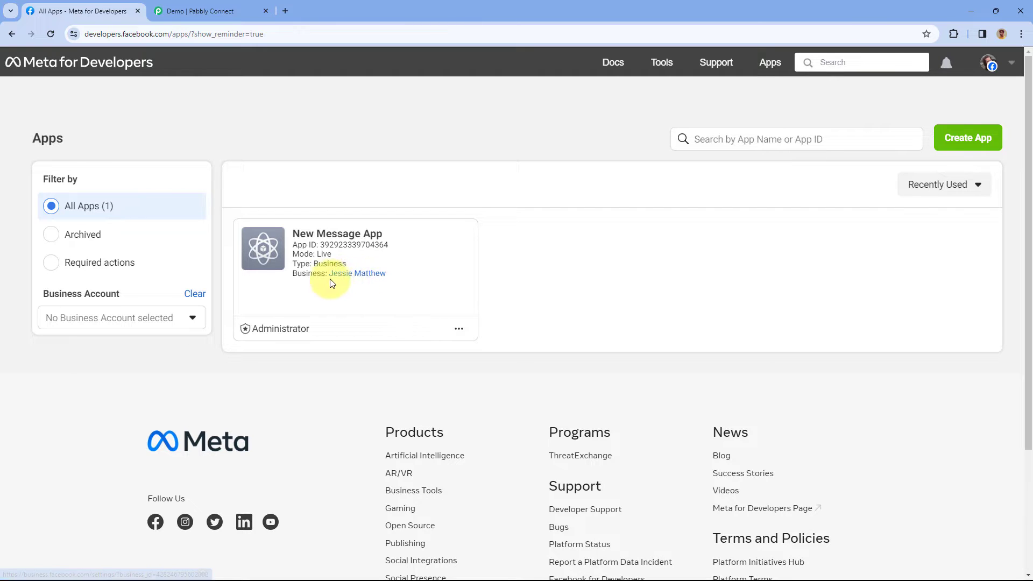
{"action": "left_click", "coordinate": [357, 275]}
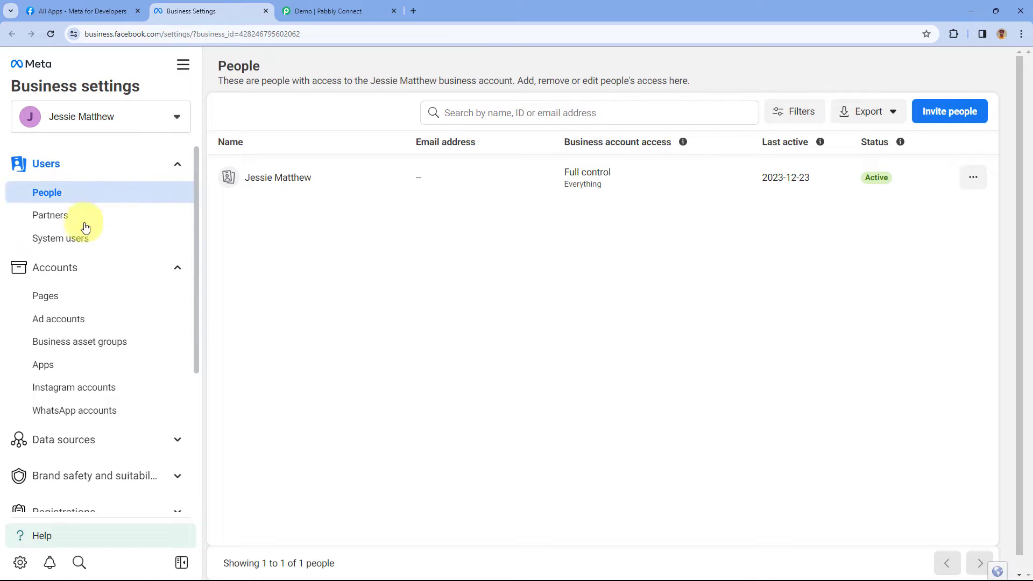
{"action": "left_click", "coordinate": [105, 238]}
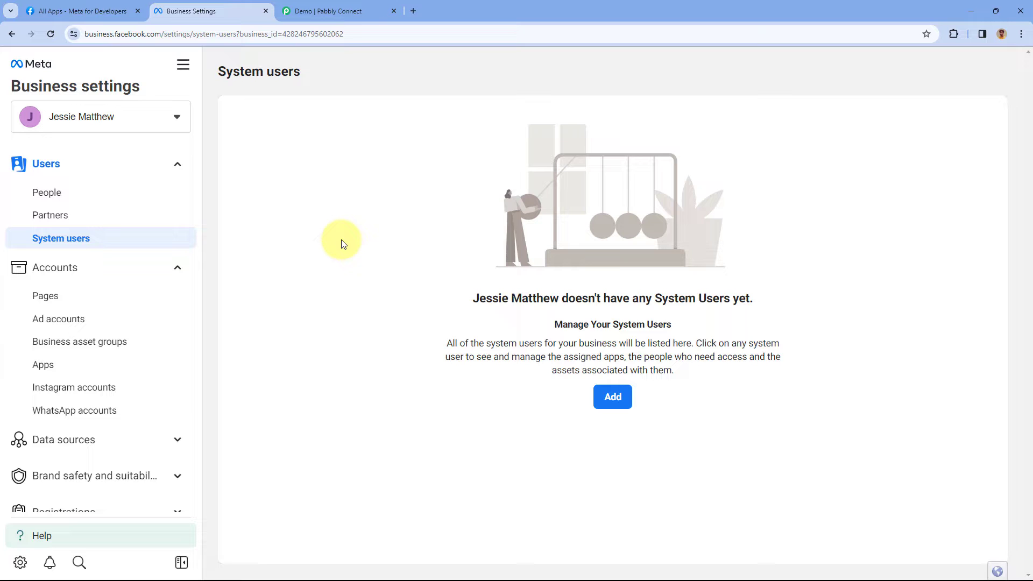
- Start adding a system user and accept the non-discrimination policy required for it
{"action": "left_click", "coordinate": [612, 397]}
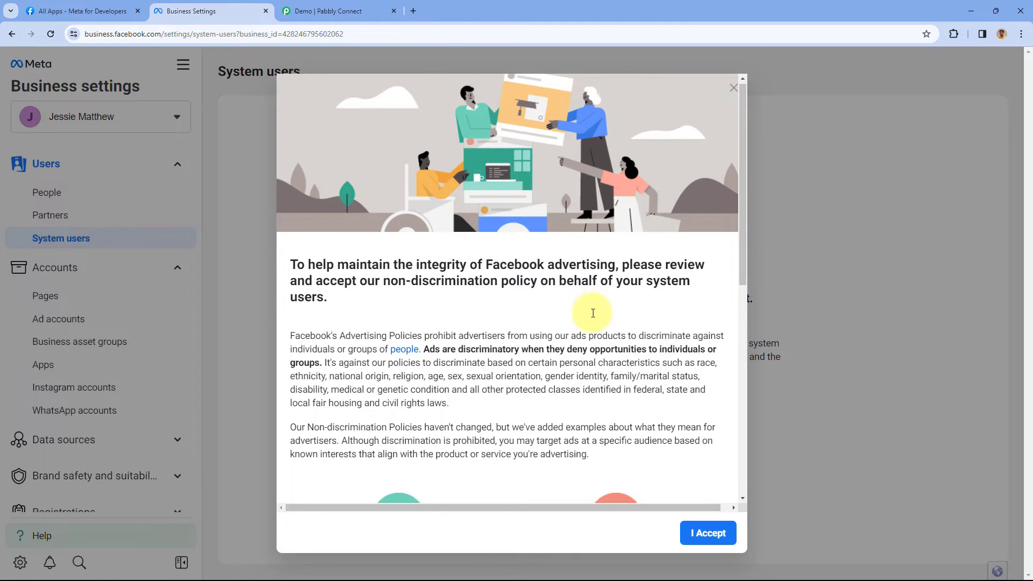
{"action": "scroll", "coordinate": [600, 315], "scroll_direction": "down", "scroll_amount": 5}
{"action": "scroll", "coordinate": [606, 316], "scroll_direction": "down", "scroll_amount": 3}
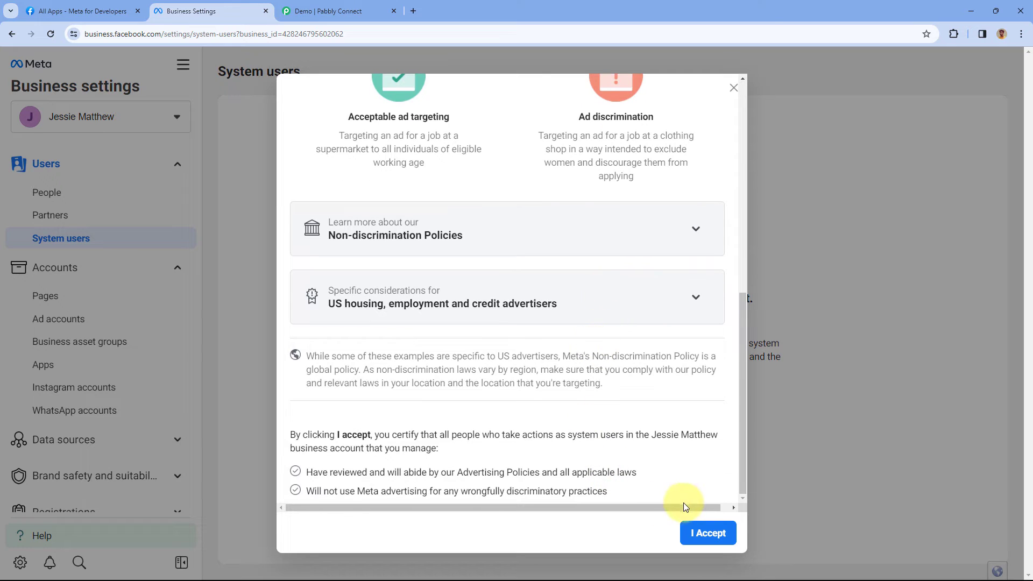
{"action": "left_click", "coordinate": [693, 532]}
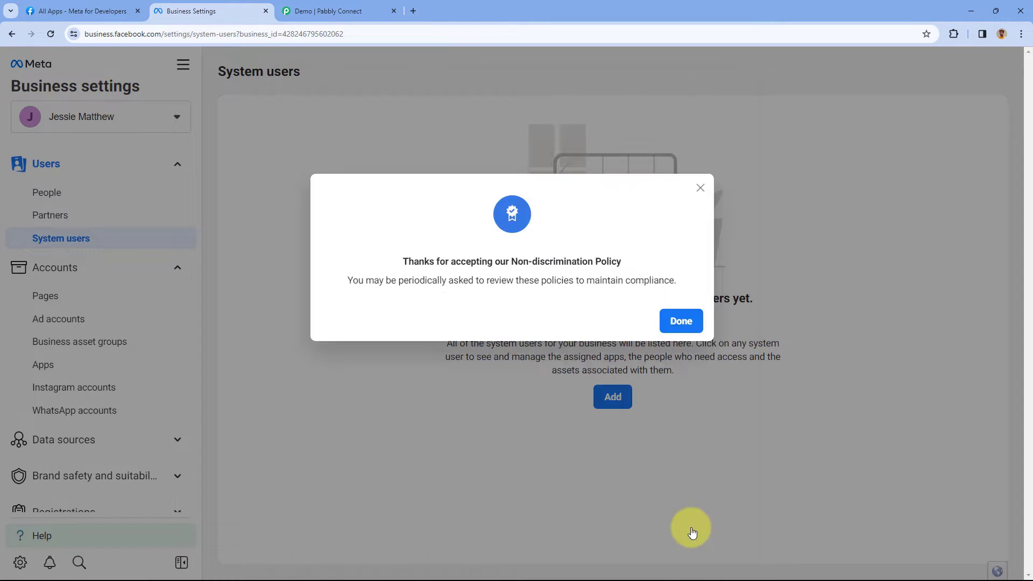
{"action": "left_click", "coordinate": [681, 322]}
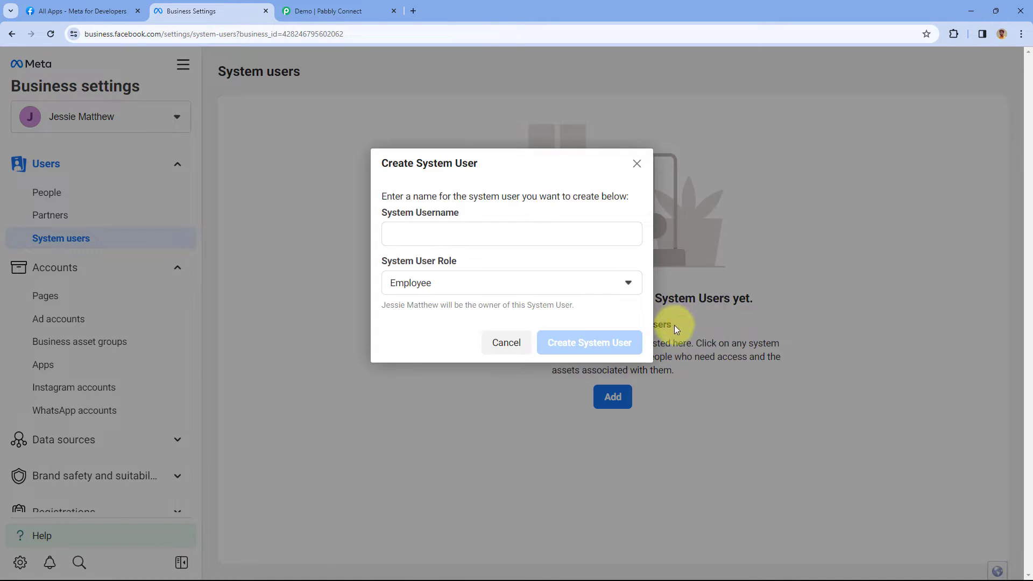
- Create a system user named New Message App with the Admin role
{"action": "left_click", "coordinate": [464, 238]}
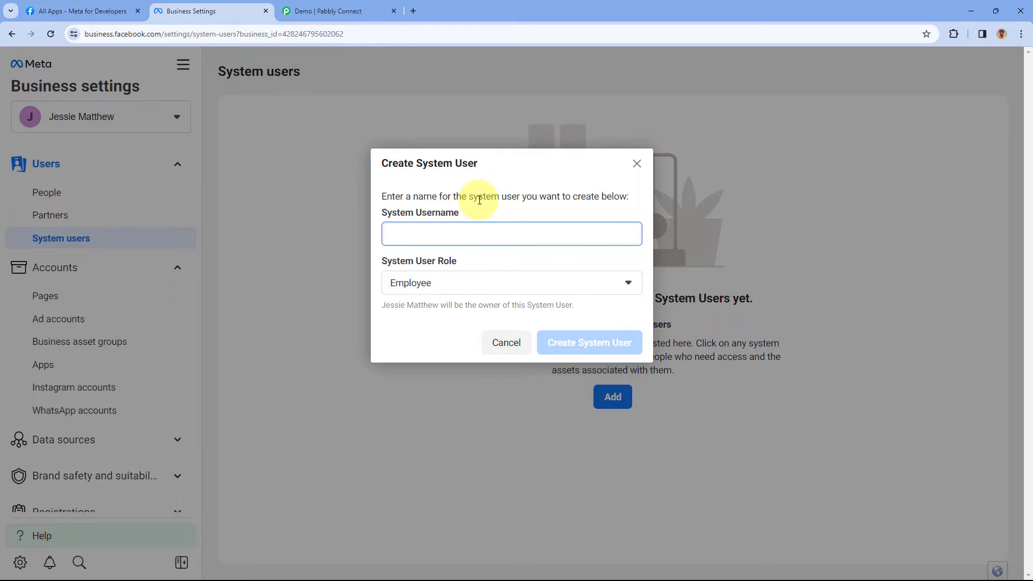
{"action": "type", "text": "New Message App"}
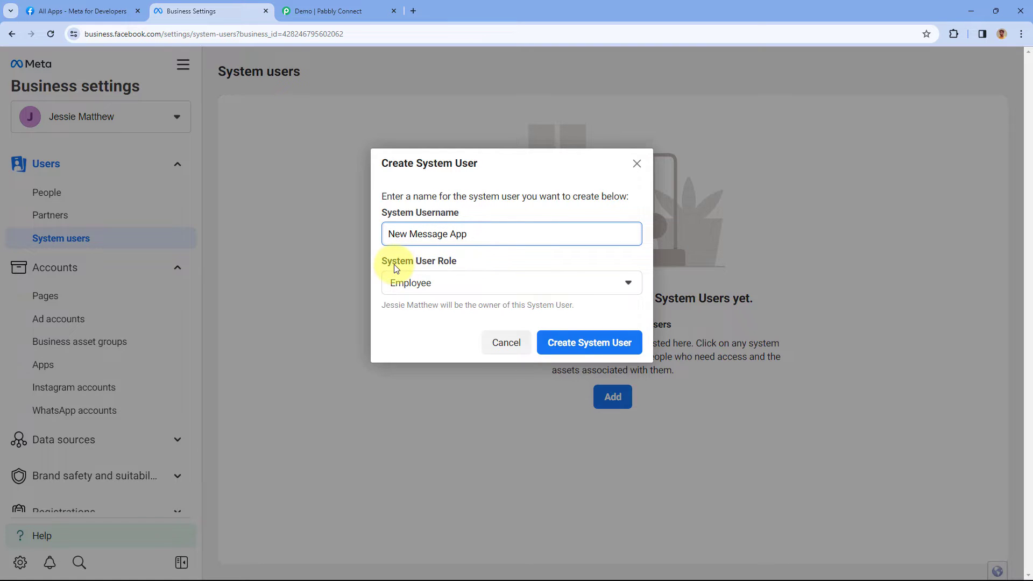
{"action": "left_click", "coordinate": [473, 282]}
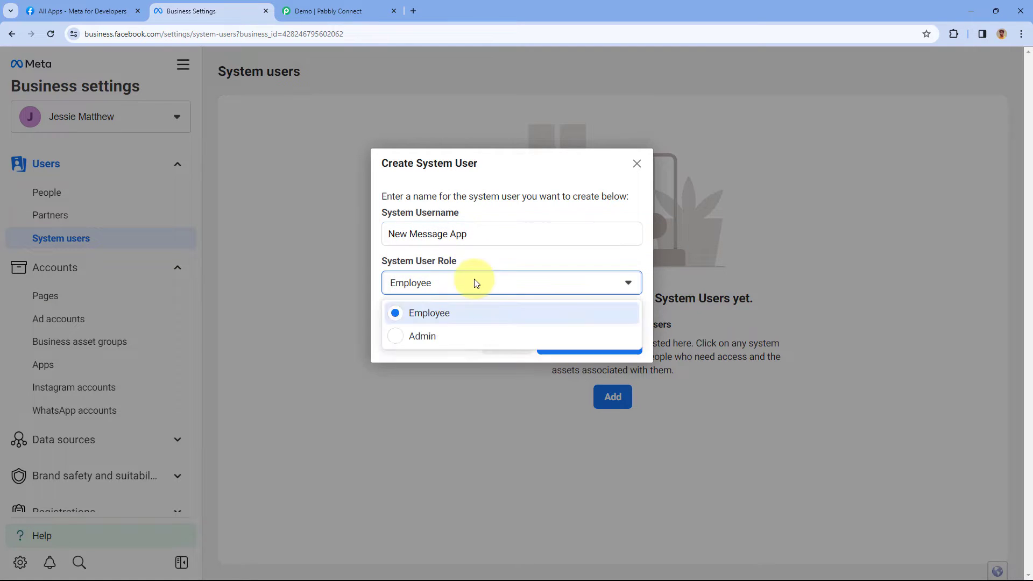
{"action": "left_click", "coordinate": [405, 337]}
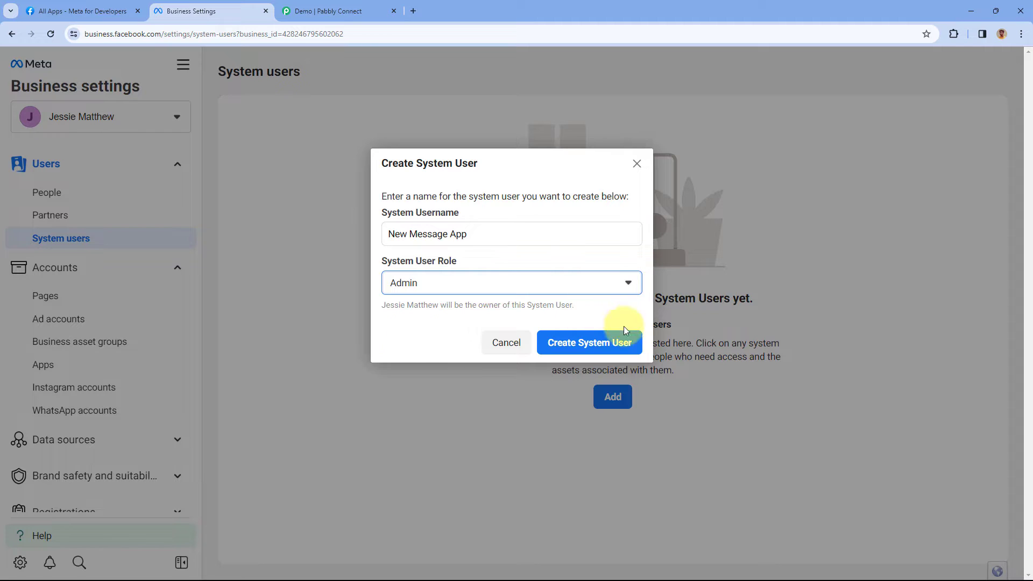
{"action": "left_click", "coordinate": [586, 344]}
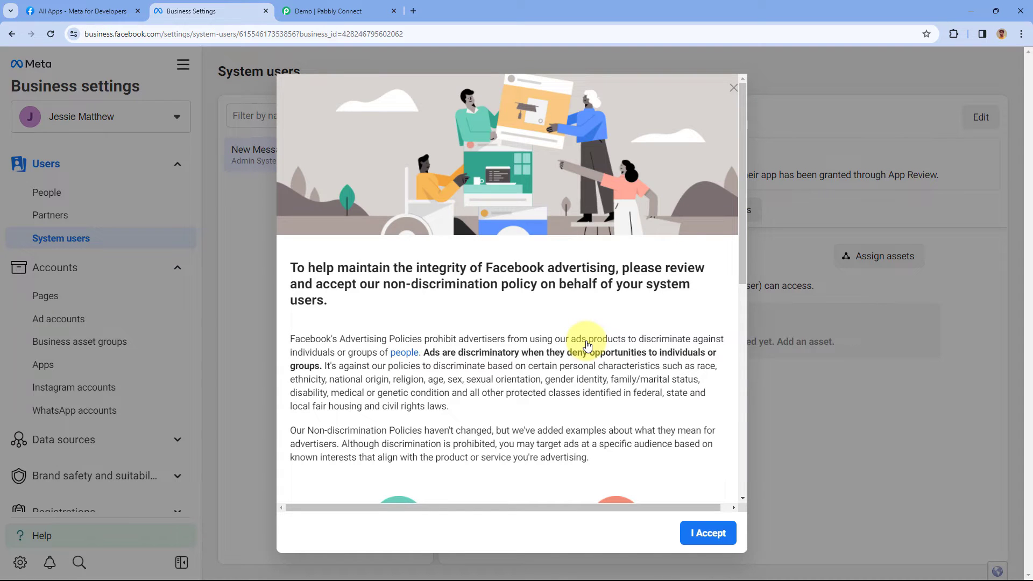
- Accept the non-discrimination policy shown again after creating the system user and close its acknowledgement
{"action": "scroll", "coordinate": [616, 332], "scroll_direction": "down", "scroll_amount": 8}
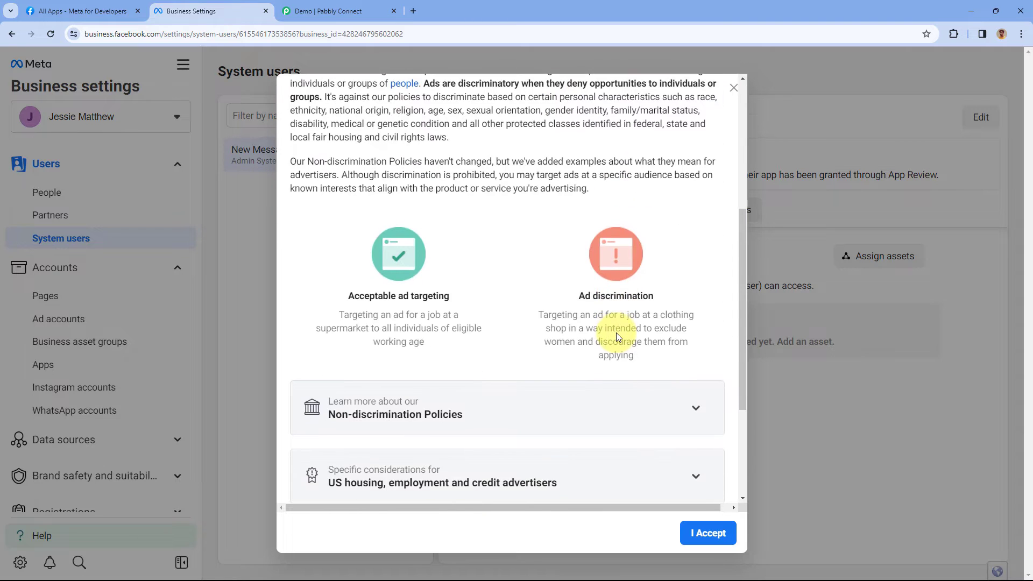
{"action": "scroll", "coordinate": [616, 333], "scroll_direction": "down", "scroll_amount": 1}
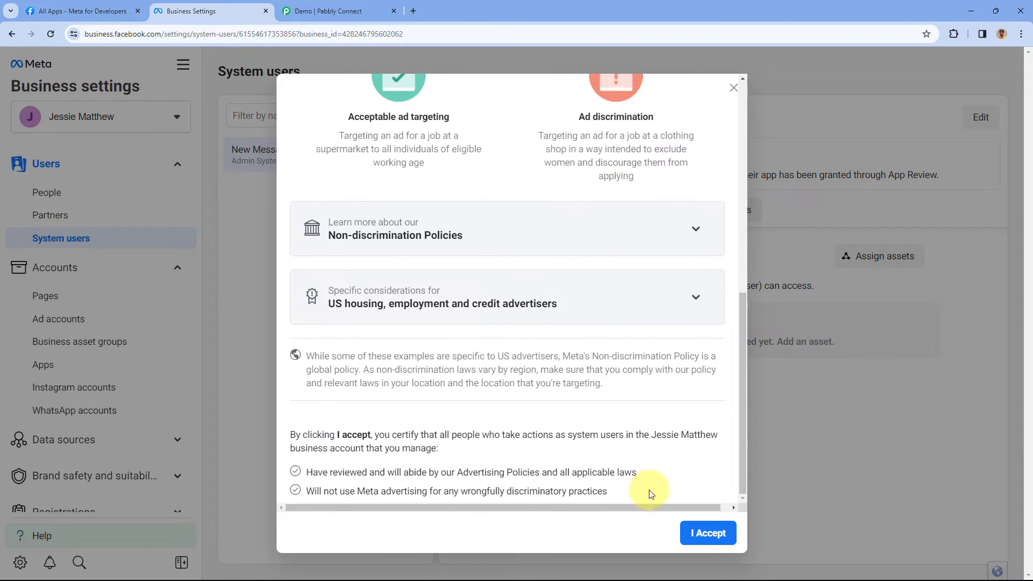
{"action": "left_click", "coordinate": [708, 538]}
{"action": "left_click", "coordinate": [680, 321]}
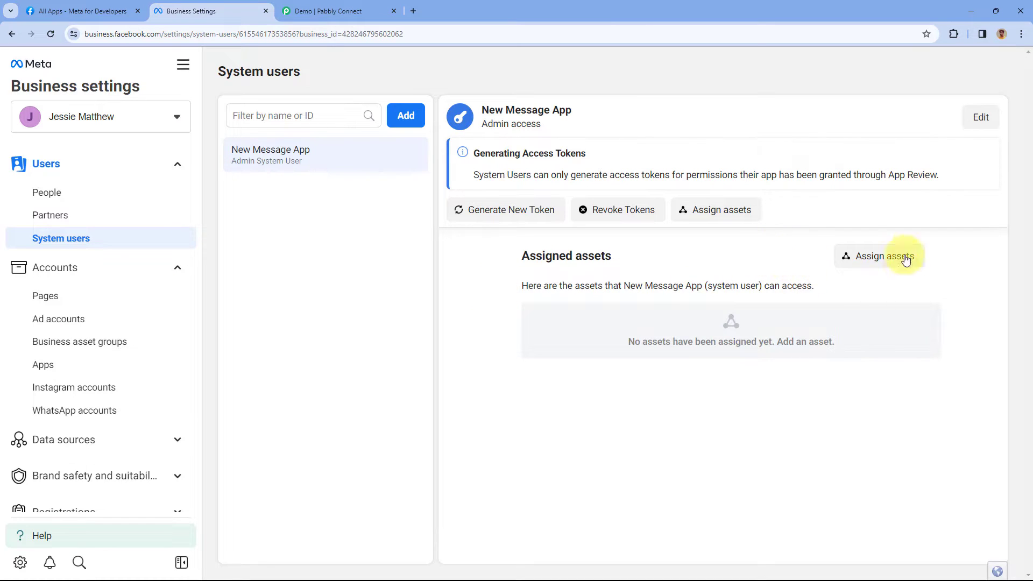
- Assign the Automation Testing page to the New Message App system user with full control over everything
{"action": "left_click", "coordinate": [870, 259]}
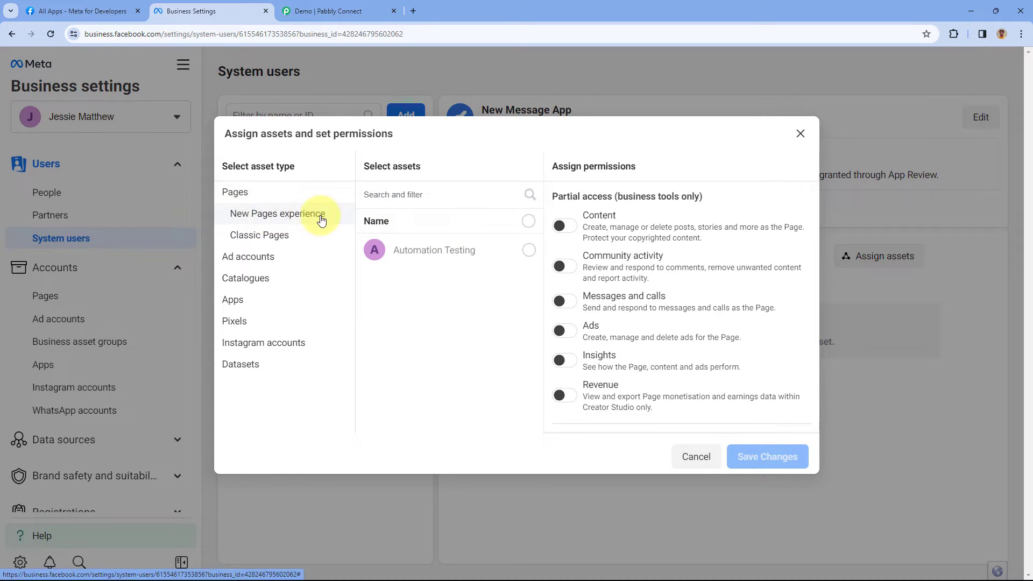
{"action": "scroll", "coordinate": [616, 234], "scroll_direction": "down", "scroll_amount": 1}
{"action": "scroll", "coordinate": [616, 234], "scroll_direction": "down", "scroll_amount": 3}
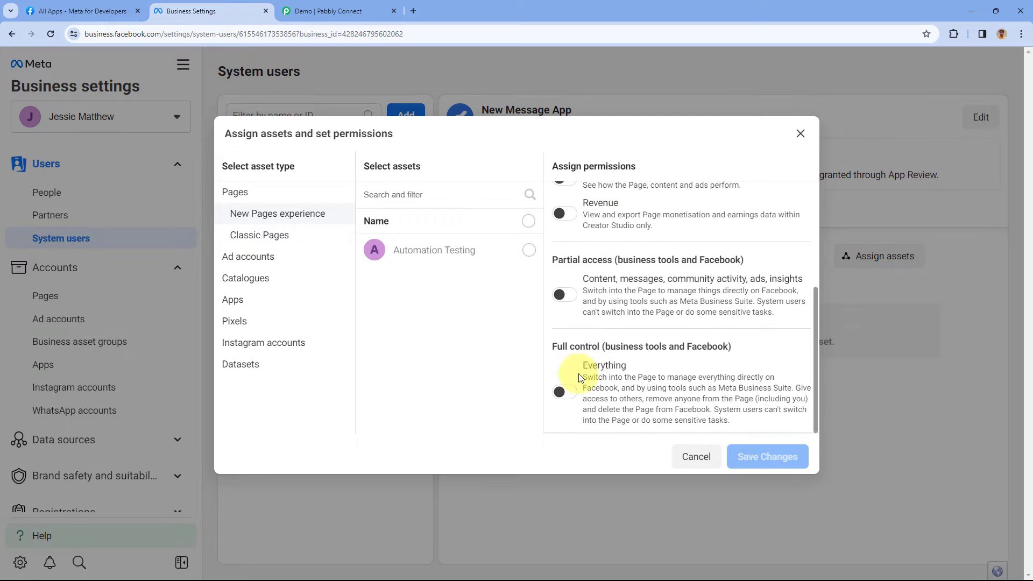
{"action": "left_click", "coordinate": [563, 392]}
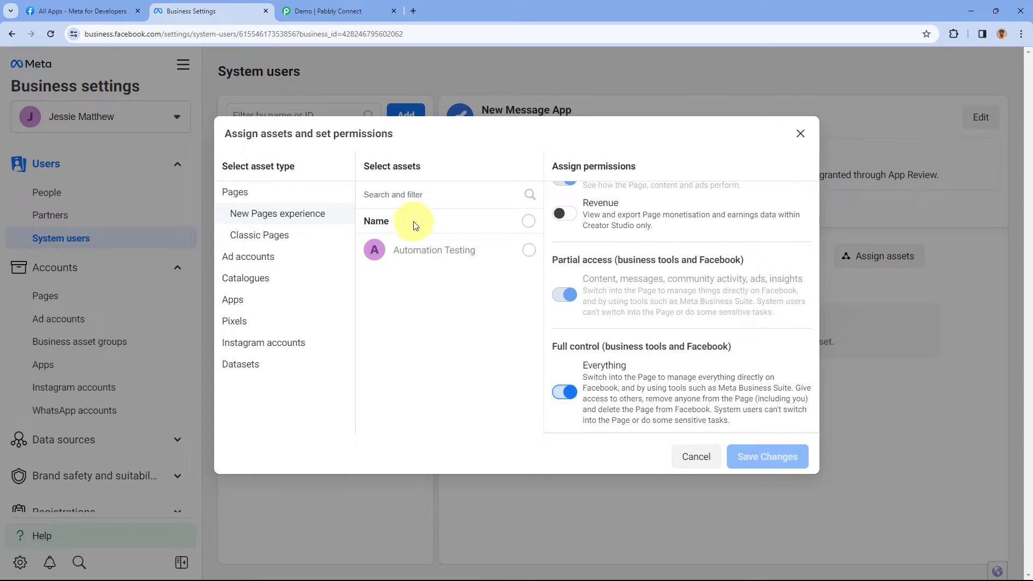
{"action": "left_click", "coordinate": [528, 221]}
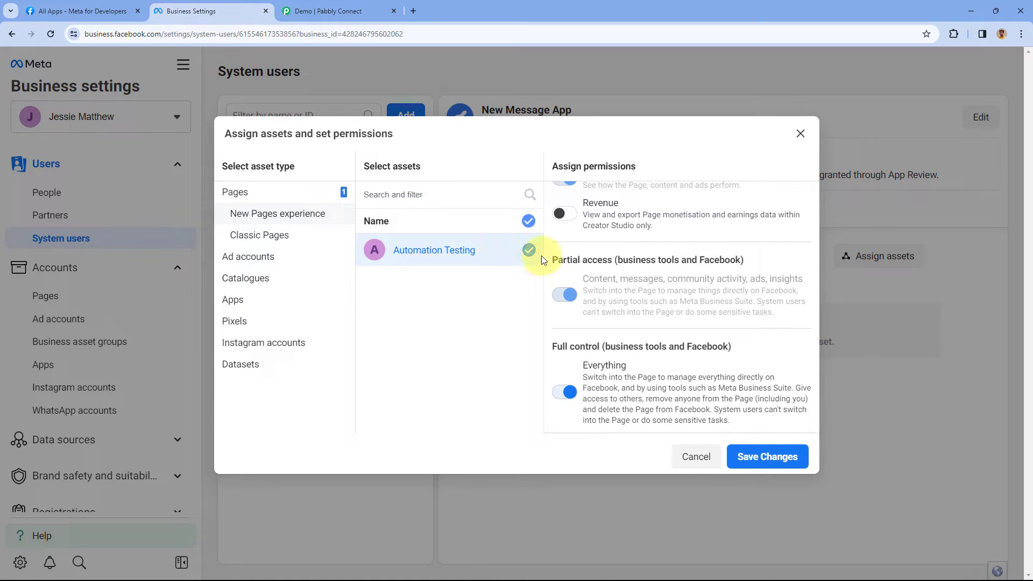
{"action": "scroll", "coordinate": [645, 288], "scroll_direction": "up", "scroll_amount": 2}
{"action": "scroll", "coordinate": [634, 265], "scroll_direction": "down", "scroll_amount": 2}
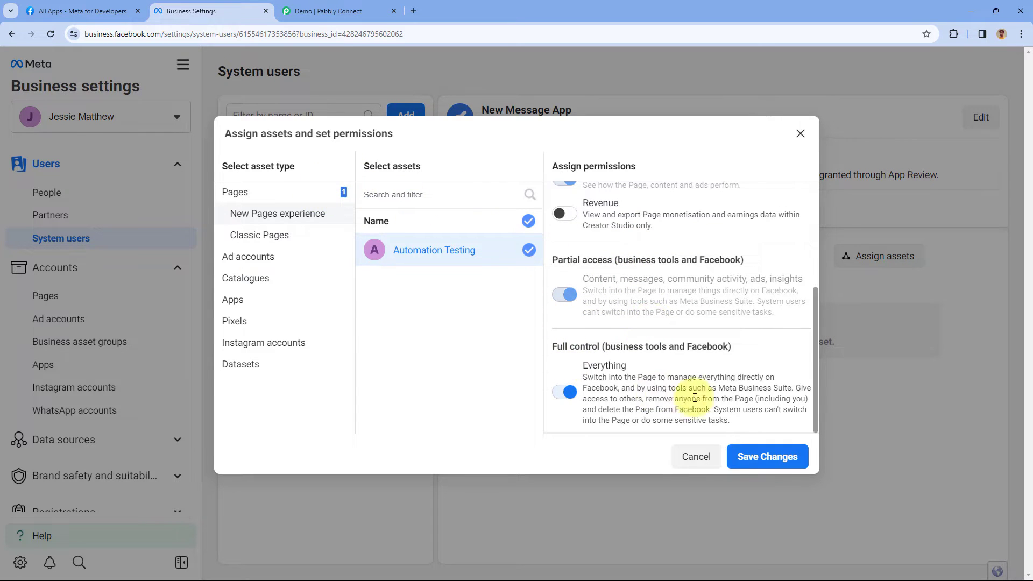
{"action": "left_click", "coordinate": [753, 458]}
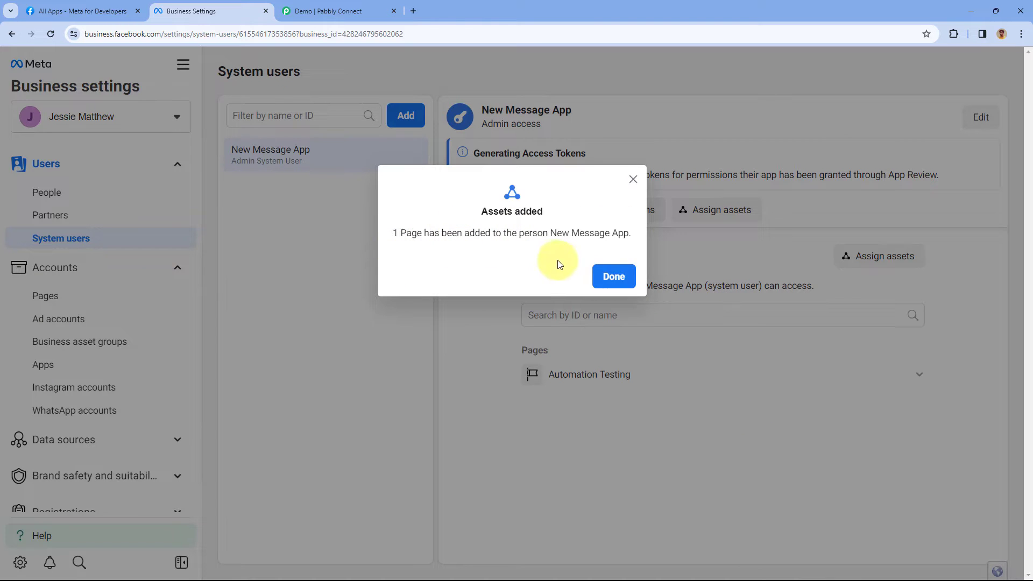
{"action": "left_click", "coordinate": [614, 277]}
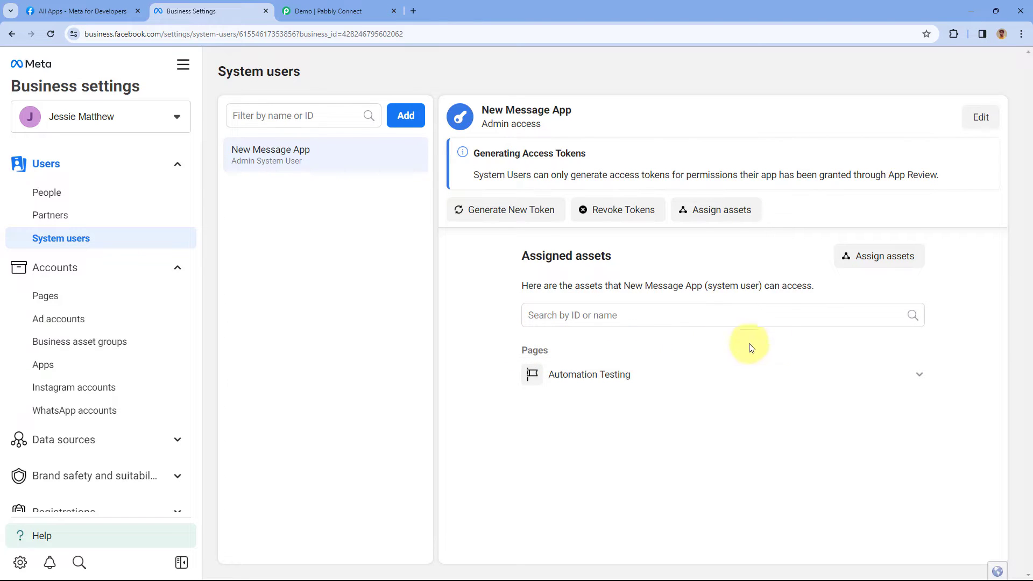
- Assign the New Message App app to the system user with the full-control Manage app permission
{"action": "left_click", "coordinate": [862, 261]}
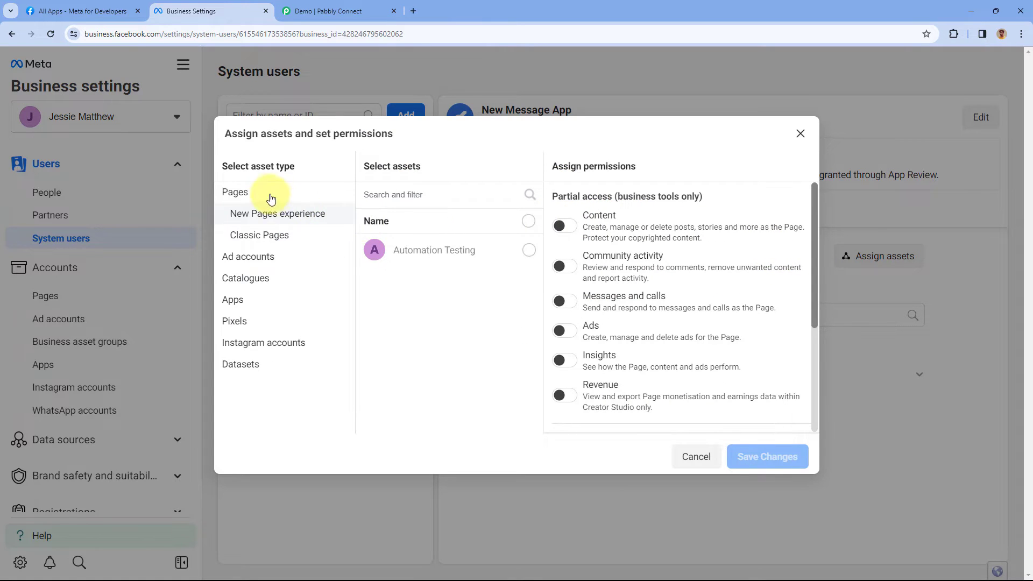
{"action": "left_click", "coordinate": [236, 305]}
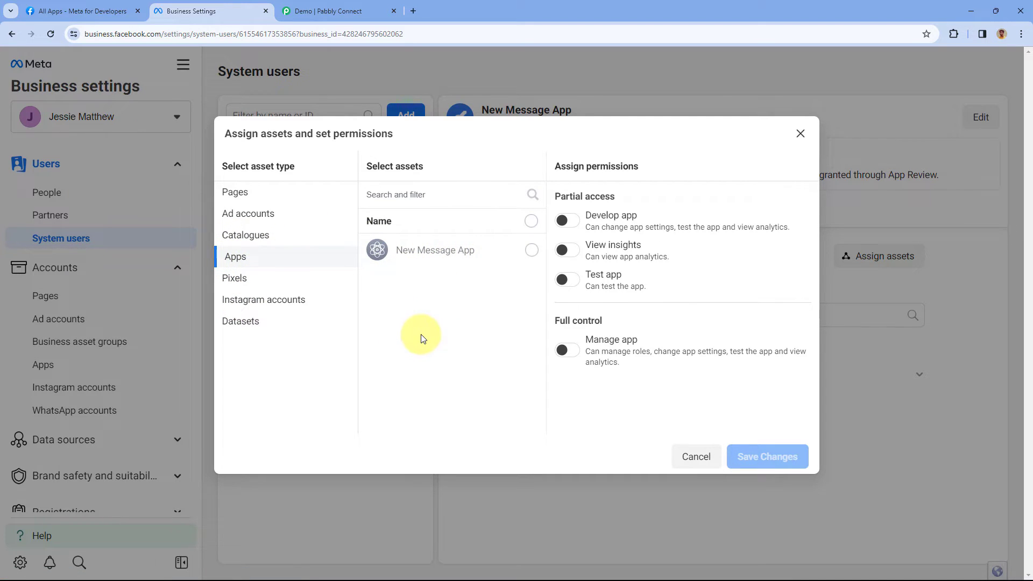
{"action": "left_click", "coordinate": [110, 14]}
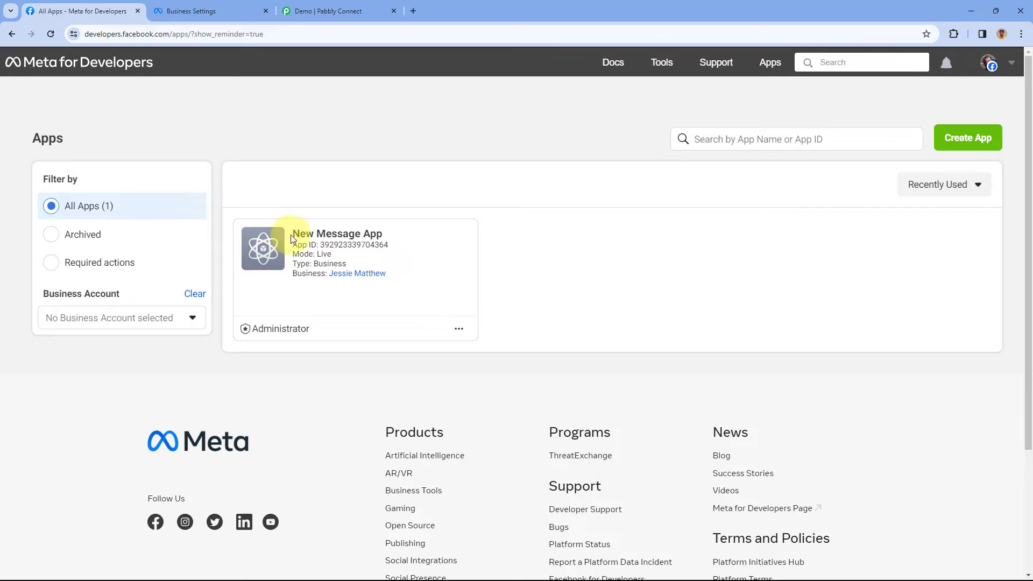
{"action": "left_click", "coordinate": [202, 9]}
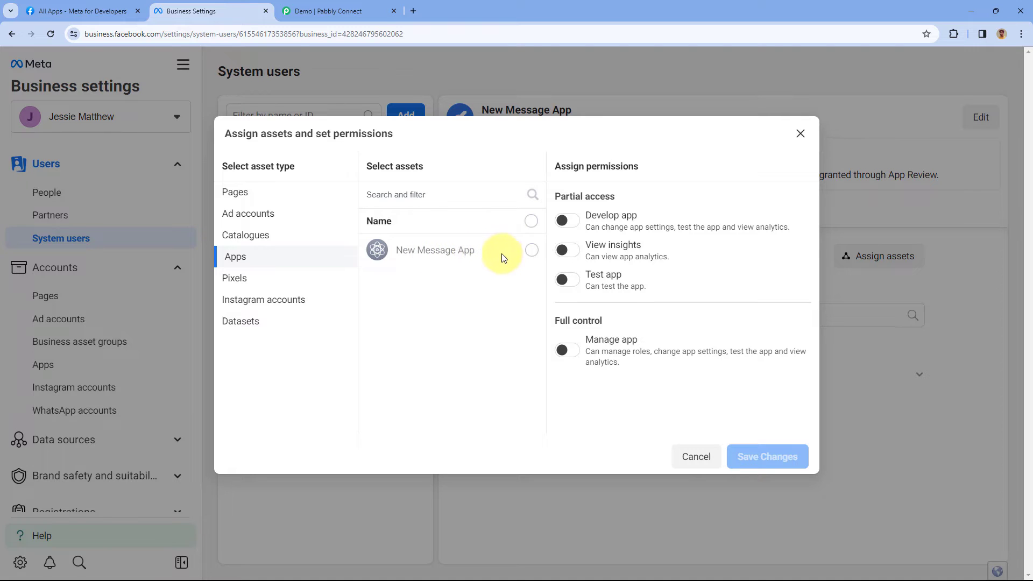
{"action": "left_click", "coordinate": [530, 250]}
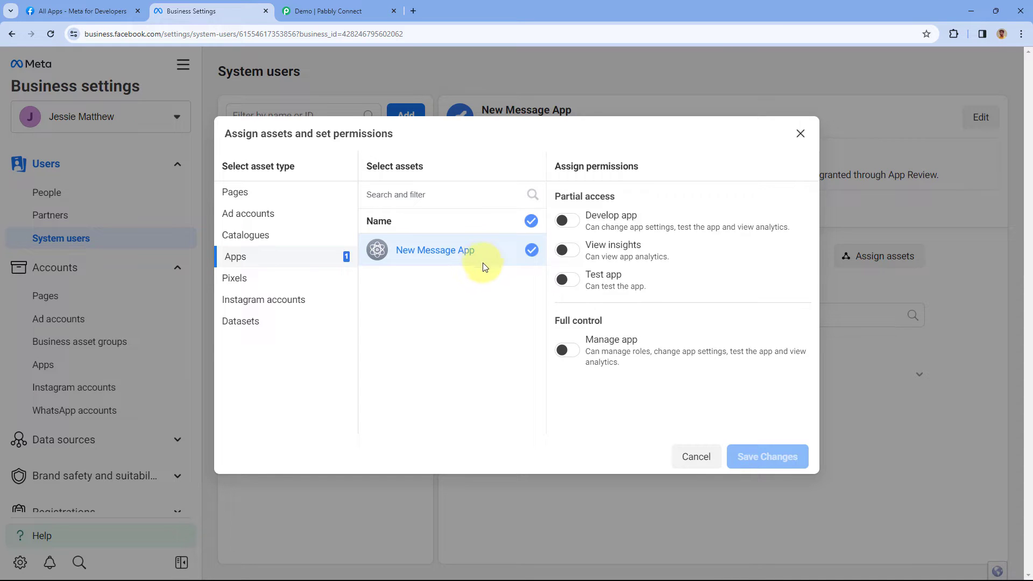
{"action": "left_click", "coordinate": [569, 351]}
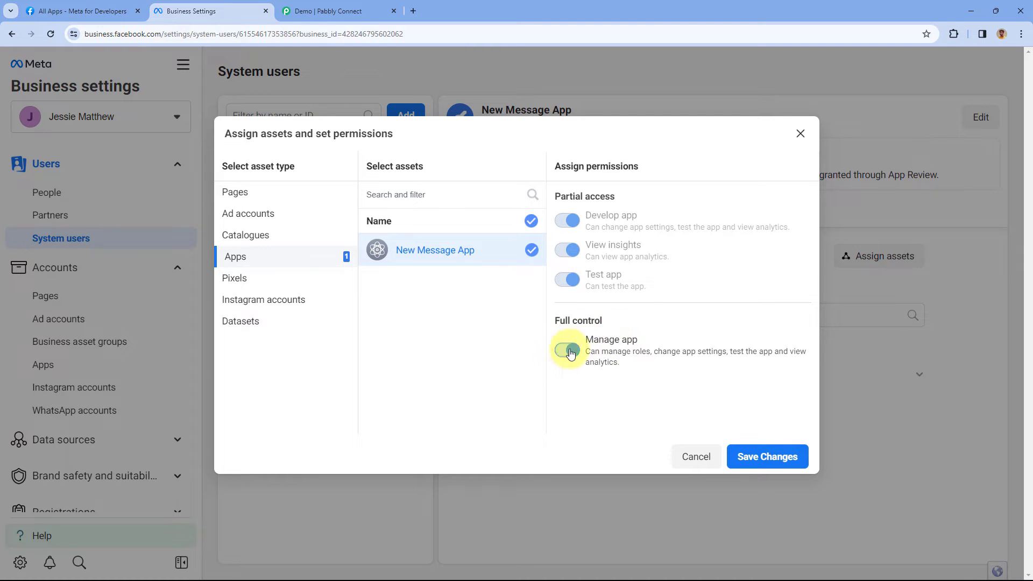
{"action": "left_click", "coordinate": [767, 457]}
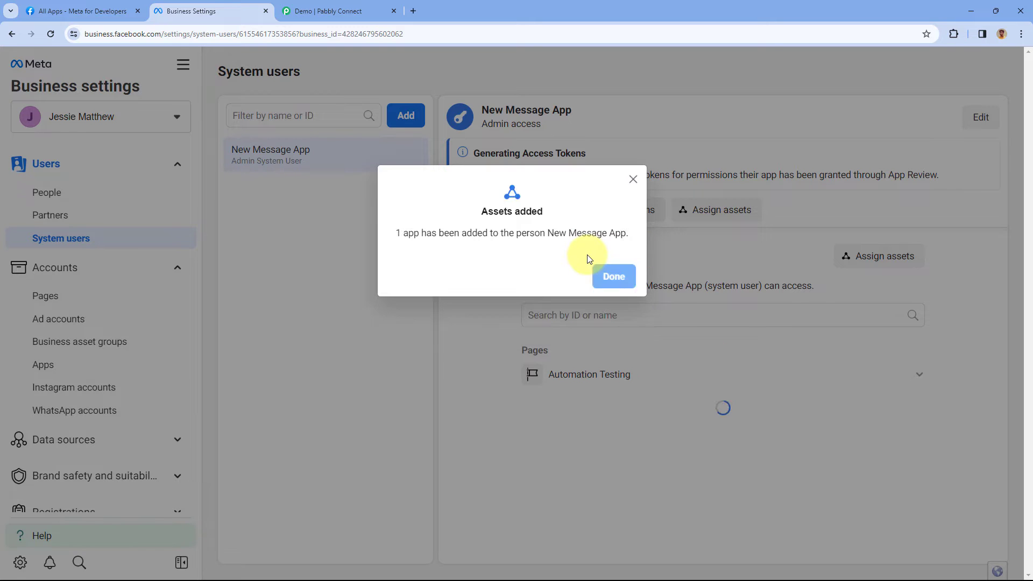
{"action": "left_click", "coordinate": [612, 276]}
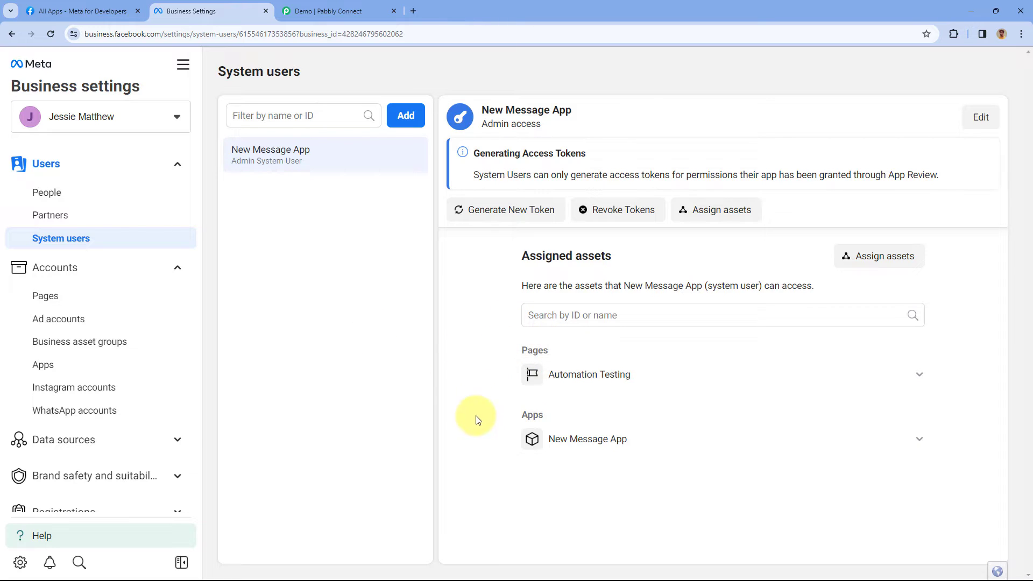
{"action": "left_click", "coordinate": [124, 11]}
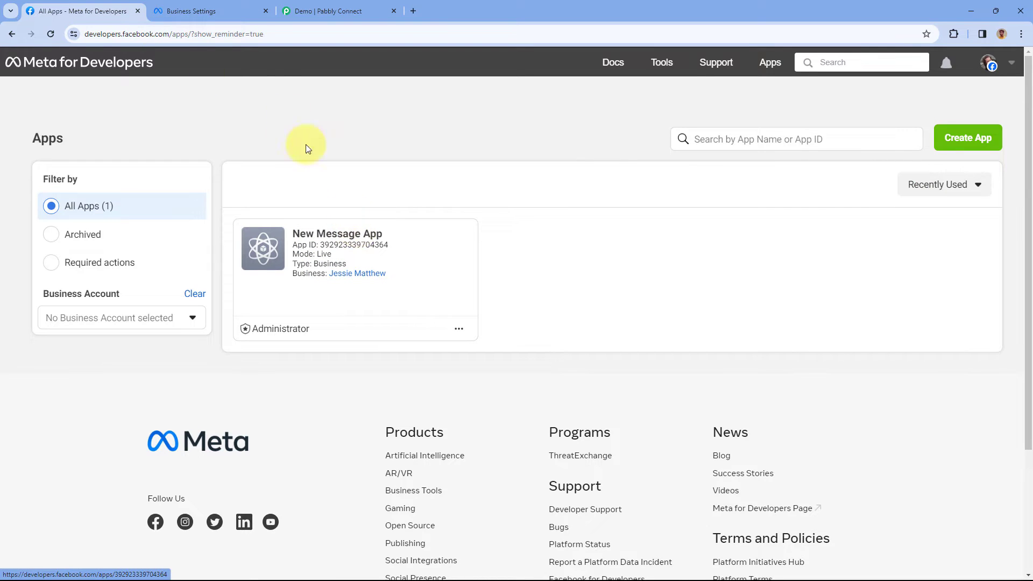
{"action": "left_click", "coordinate": [237, 11]}
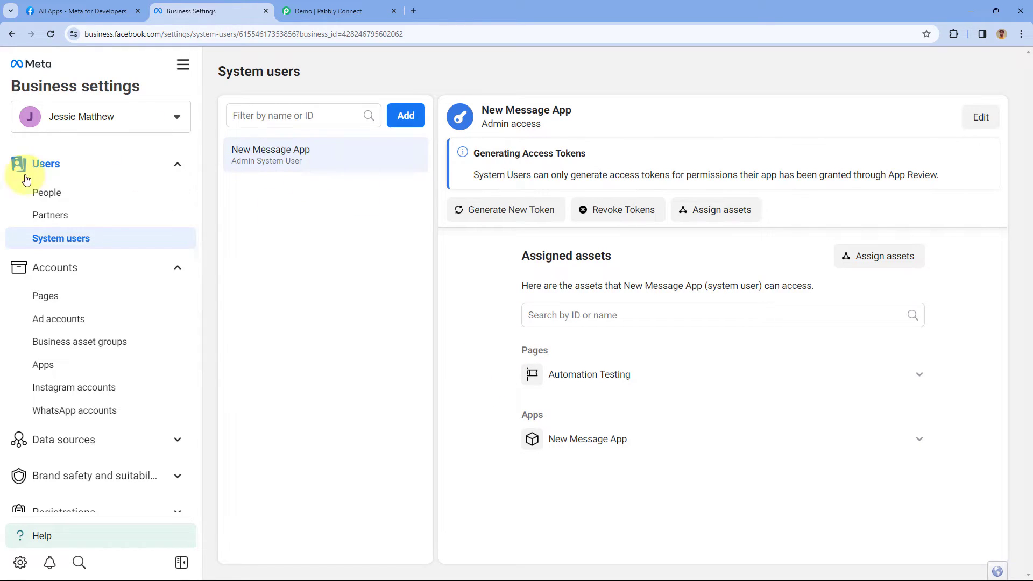
- Assign the New Message App system user to the Test WhatsApp Business Account with the full-control Manage WhatsApp business accounts permission
{"action": "left_click", "coordinate": [121, 412]}
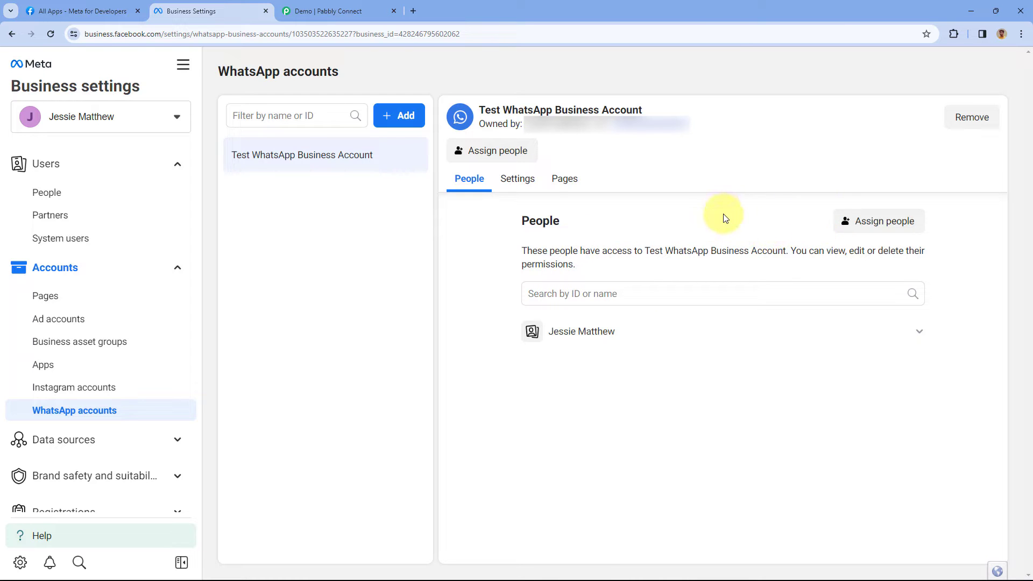
{"action": "left_click", "coordinate": [871, 228]}
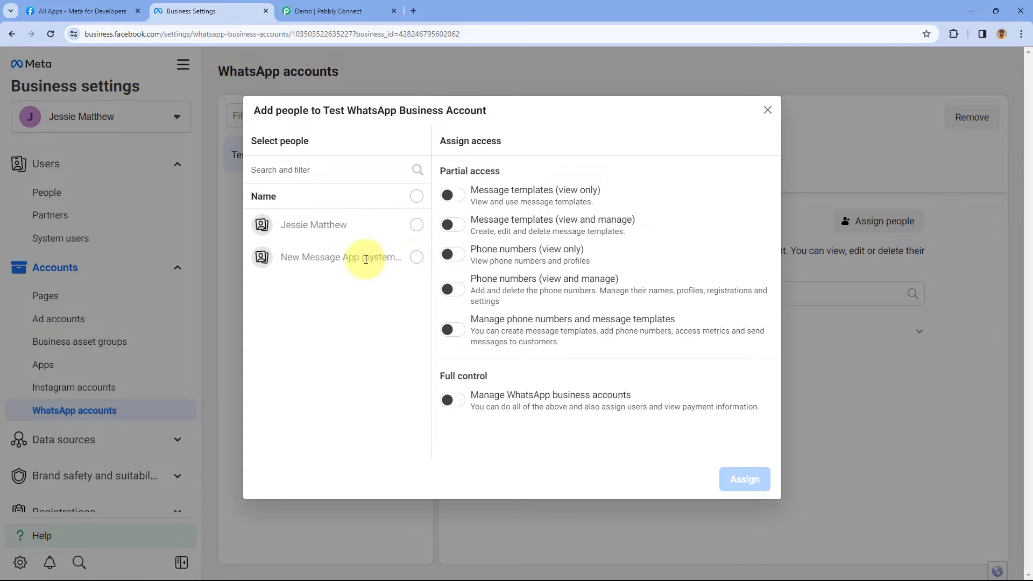
{"action": "left_click", "coordinate": [417, 258]}
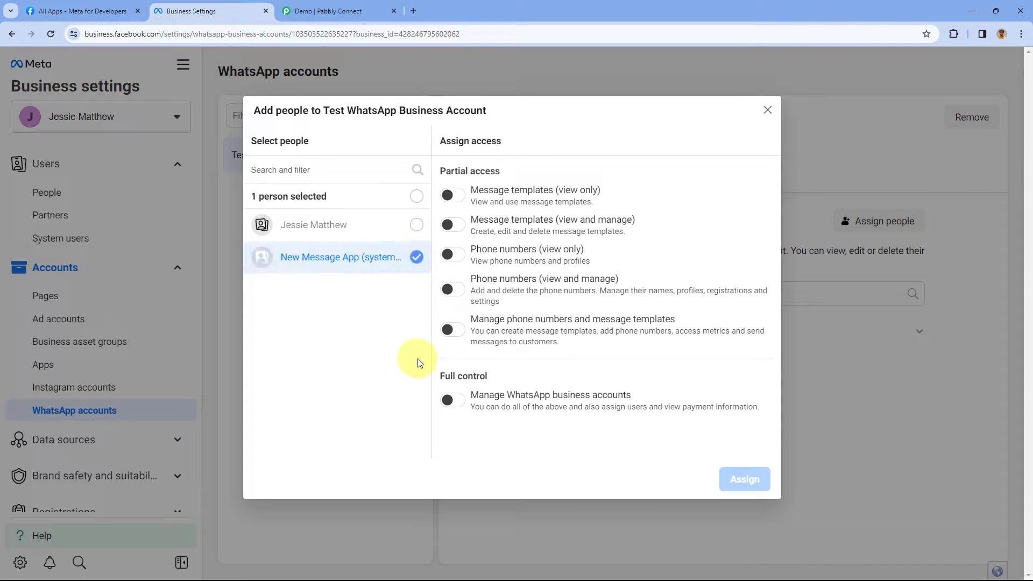
{"action": "left_click", "coordinate": [450, 400]}
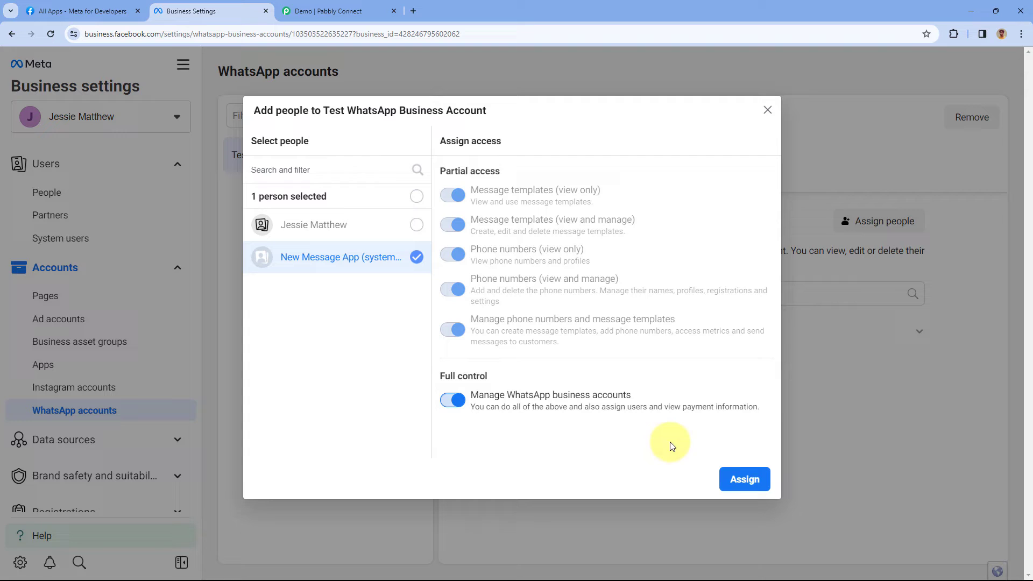
{"action": "left_click", "coordinate": [748, 481]}
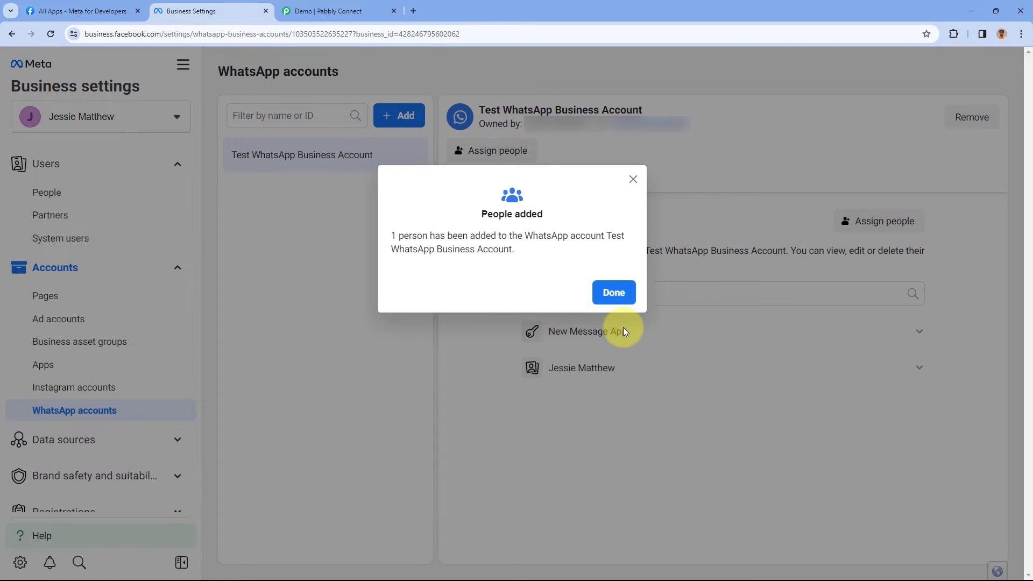
{"action": "left_click", "coordinate": [614, 294]}
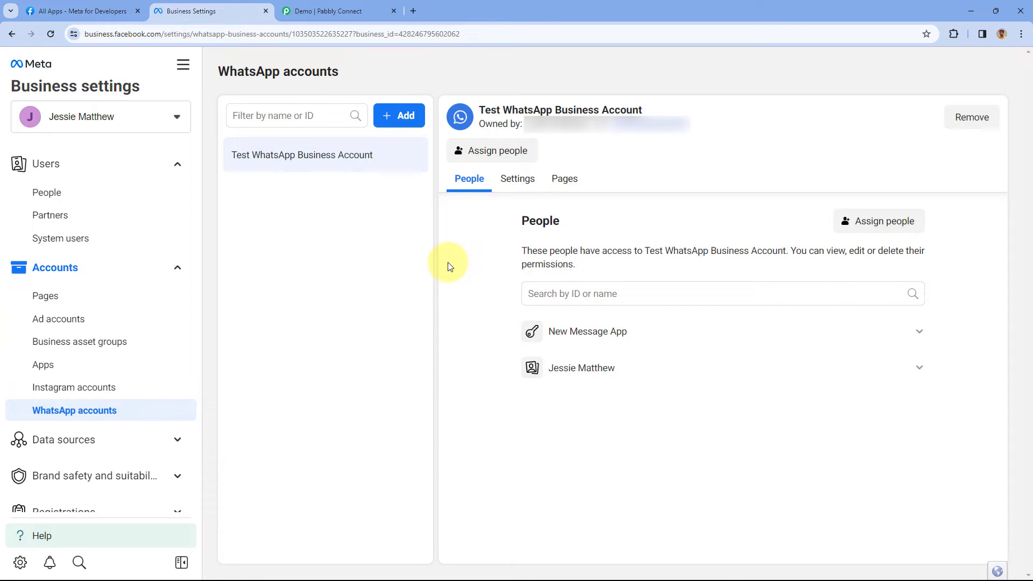
- Return to the system users list, accept the non-discrimination policy and close its acknowledgement
{"action": "left_click", "coordinate": [85, 240]}
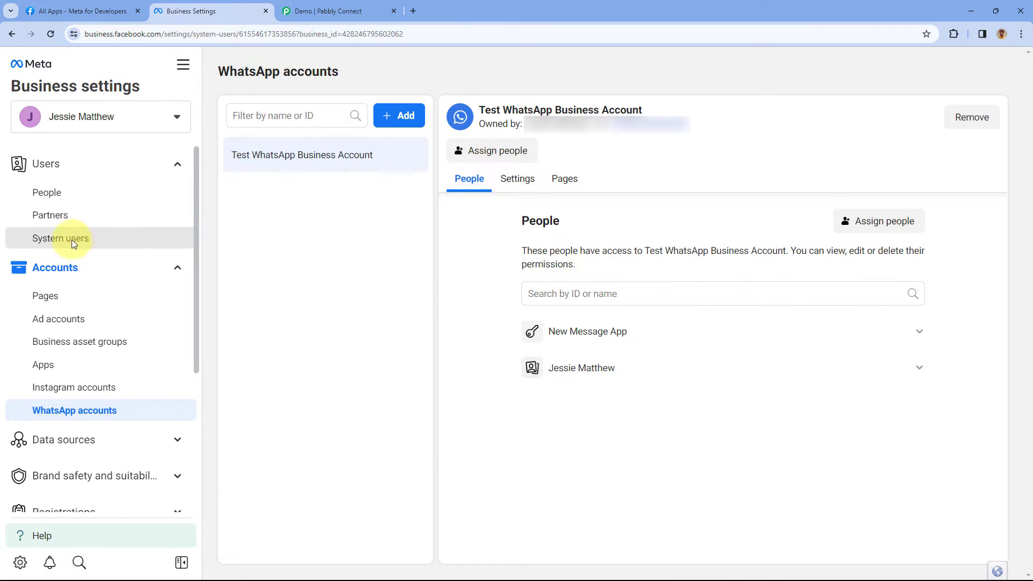
{"action": "left_click", "coordinate": [700, 534]}
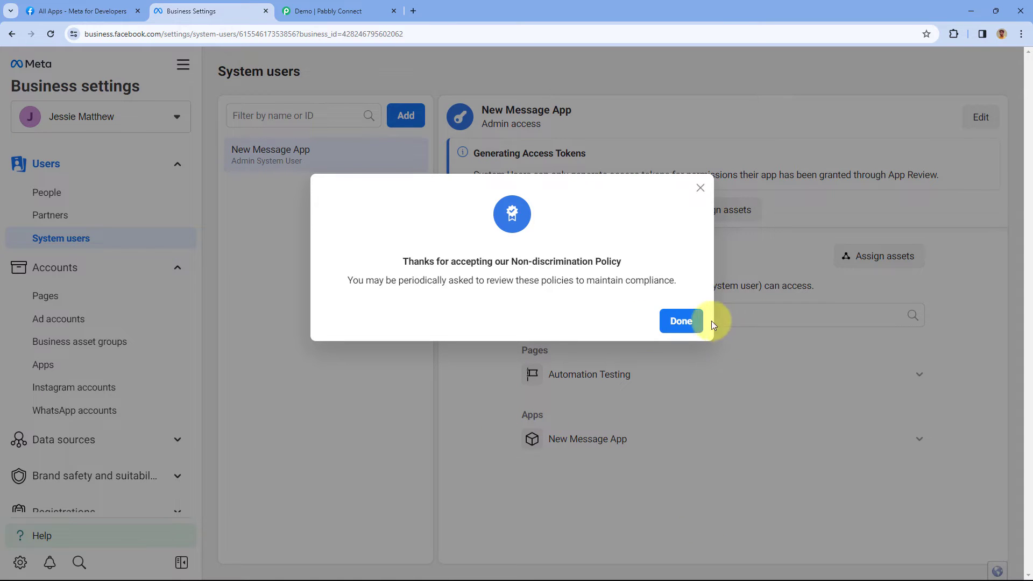
{"action": "left_click", "coordinate": [679, 325]}
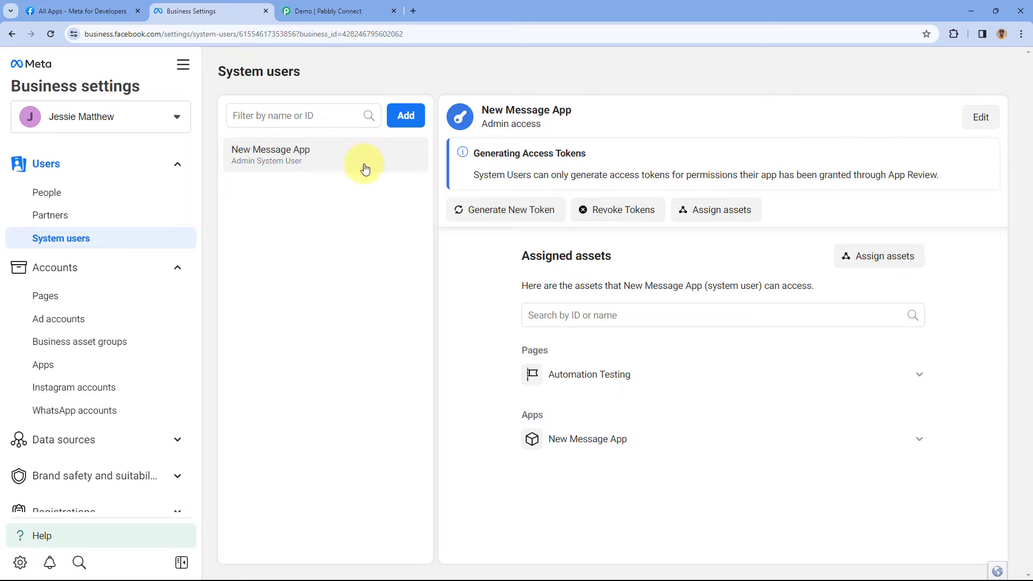
- Start a new token for the system user with New Message App selected and its expiration set to Never
{"action": "left_click", "coordinate": [497, 215]}
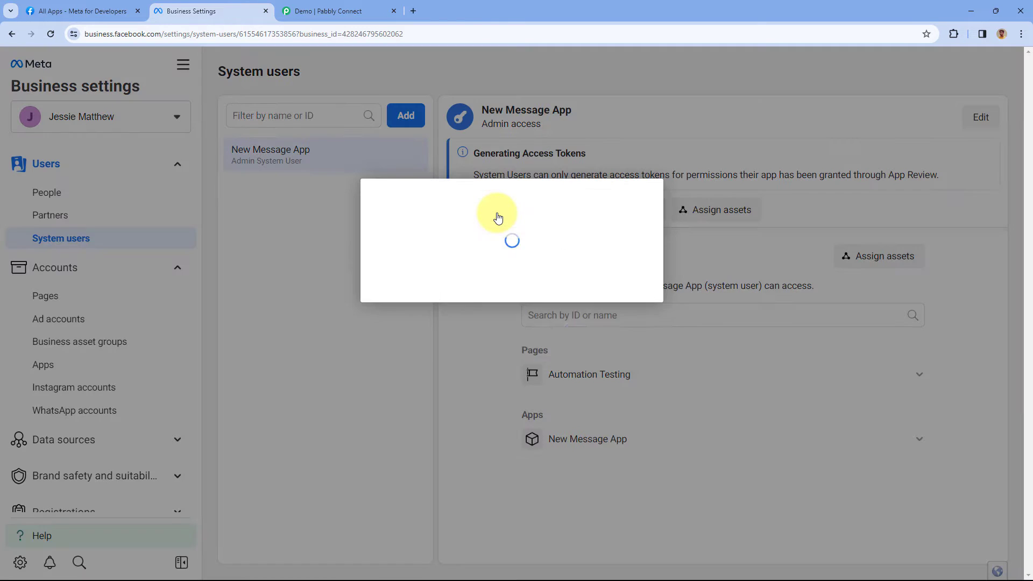
{"action": "left_click", "coordinate": [478, 248]}
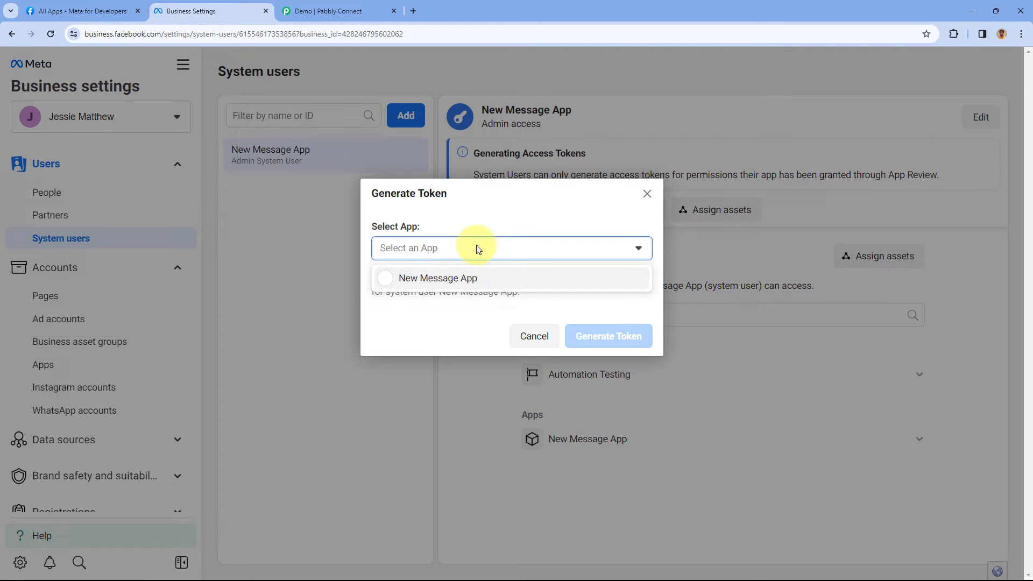
{"action": "left_click", "coordinate": [460, 279]}
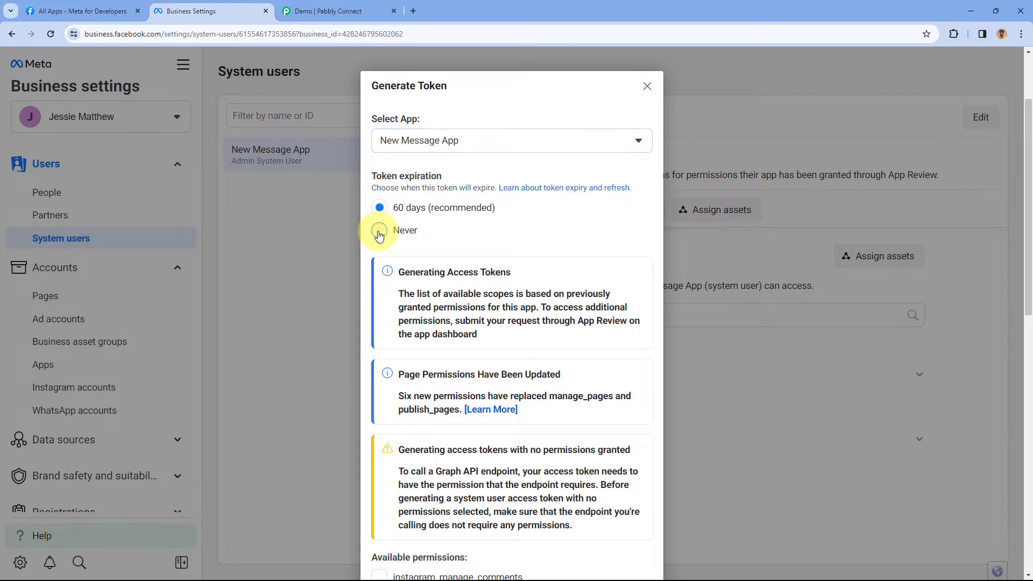
{"action": "left_click", "coordinate": [379, 231]}
- Grant the whatsapp_business_messaging and whatsapp_business_management permissions and generate the token
{"action": "scroll", "coordinate": [556, 212], "scroll_direction": "down", "scroll_amount": 7}
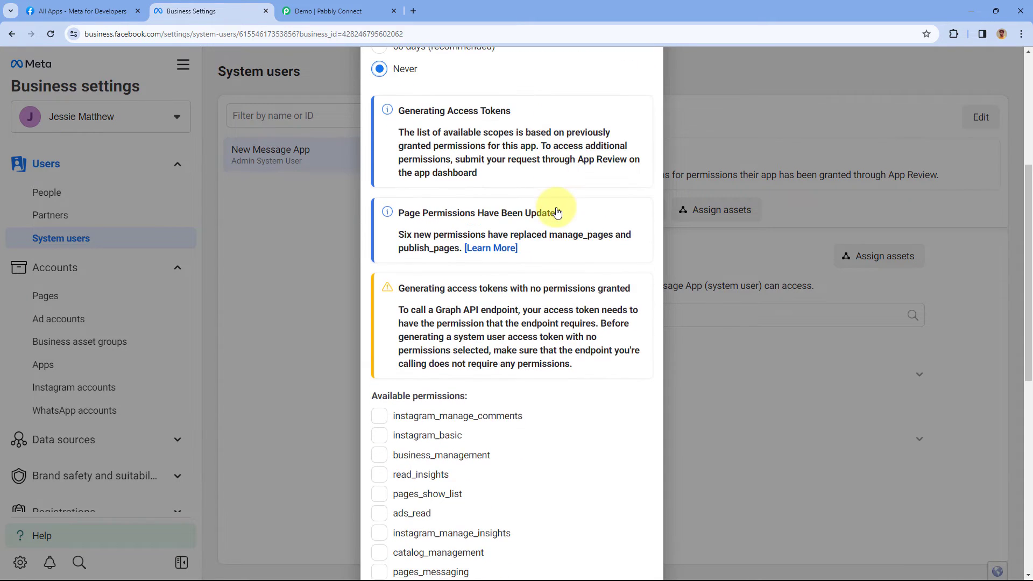
{"action": "scroll", "coordinate": [494, 178], "scroll_direction": "down", "scroll_amount": 1}
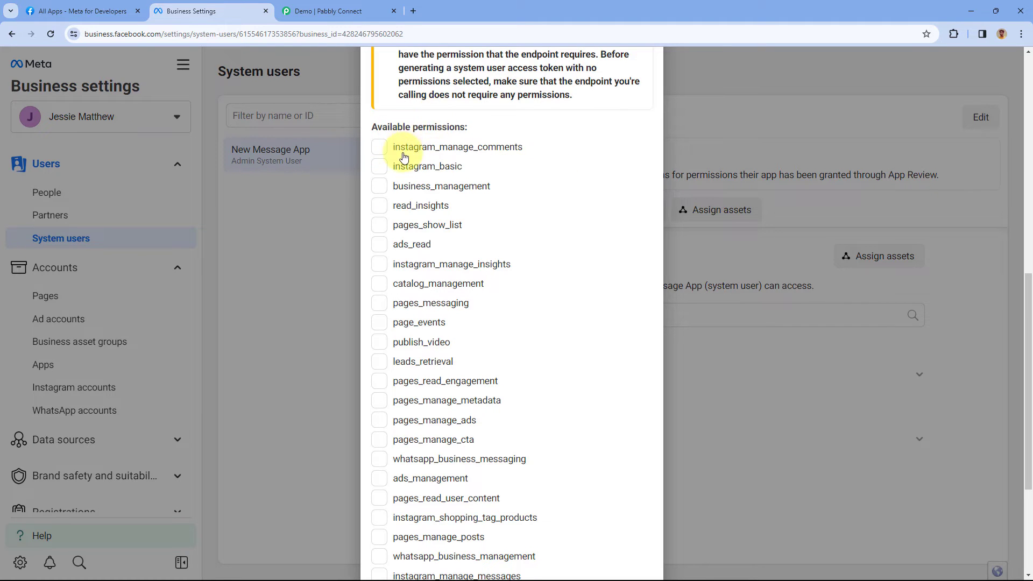
{"action": "scroll", "coordinate": [492, 189], "scroll_direction": "down", "scroll_amount": 1}
{"action": "scroll", "coordinate": [492, 188], "scroll_direction": "down", "scroll_amount": 3}
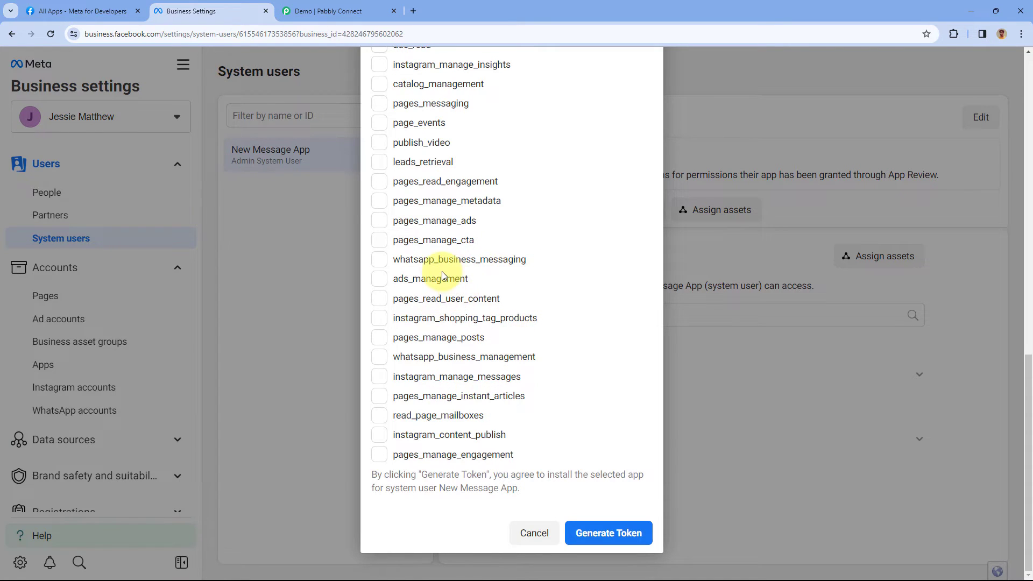
{"action": "left_click", "coordinate": [379, 260]}
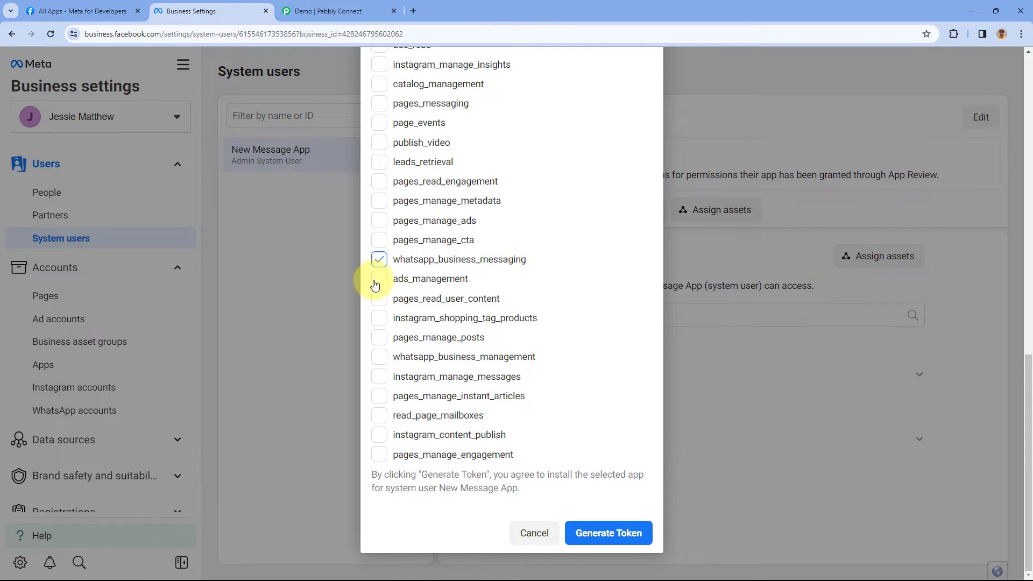
{"action": "left_click", "coordinate": [380, 357]}
{"action": "left_click", "coordinate": [604, 533]}
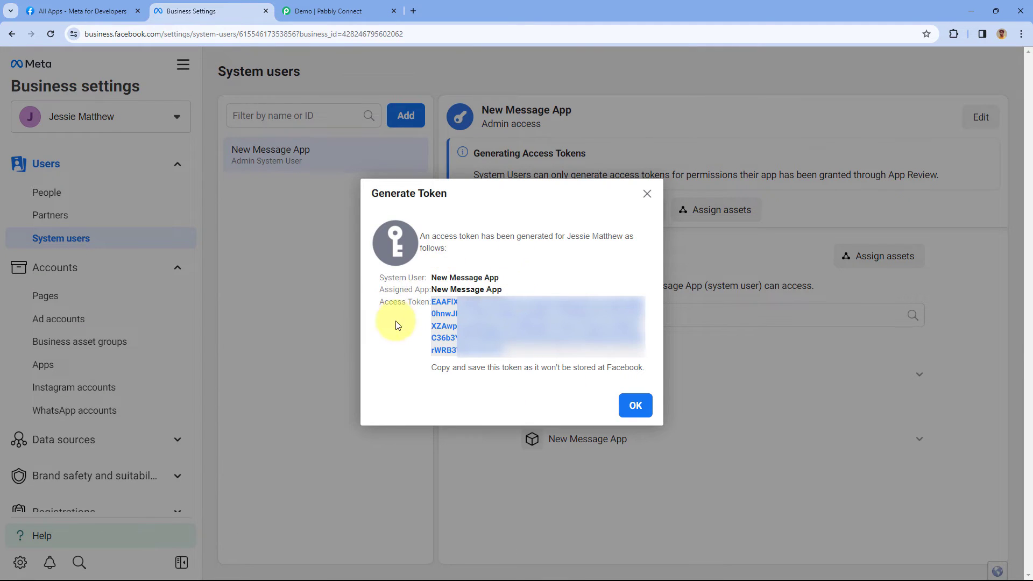
- Copy the full generated access token of the New Message App system user
{"action": "left_click_drag", "start_coordinate": [431, 301], "coordinate": [527, 359]}
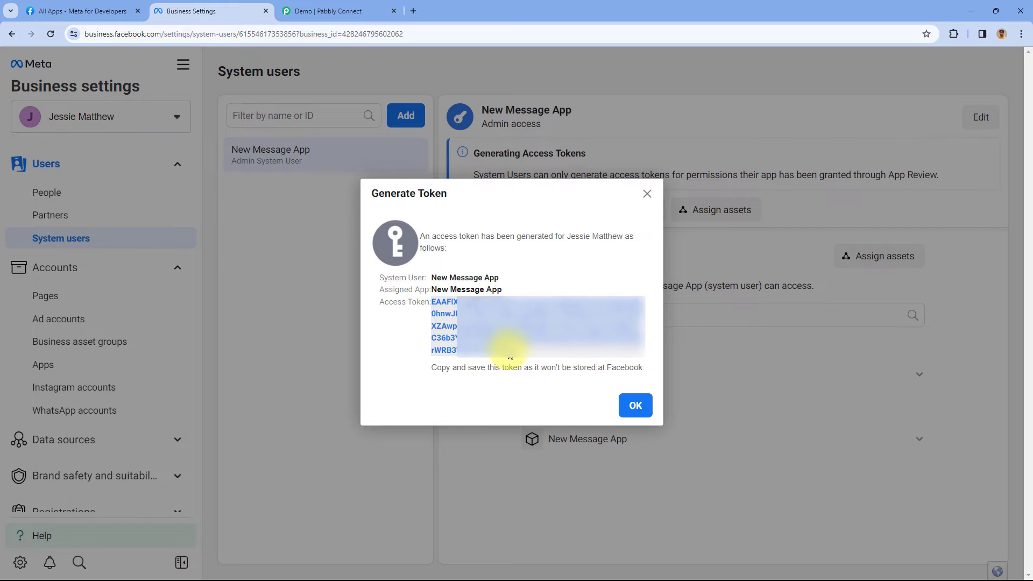
{"action": "left_click_drag", "start_coordinate": [509, 350], "coordinate": [432, 303]}
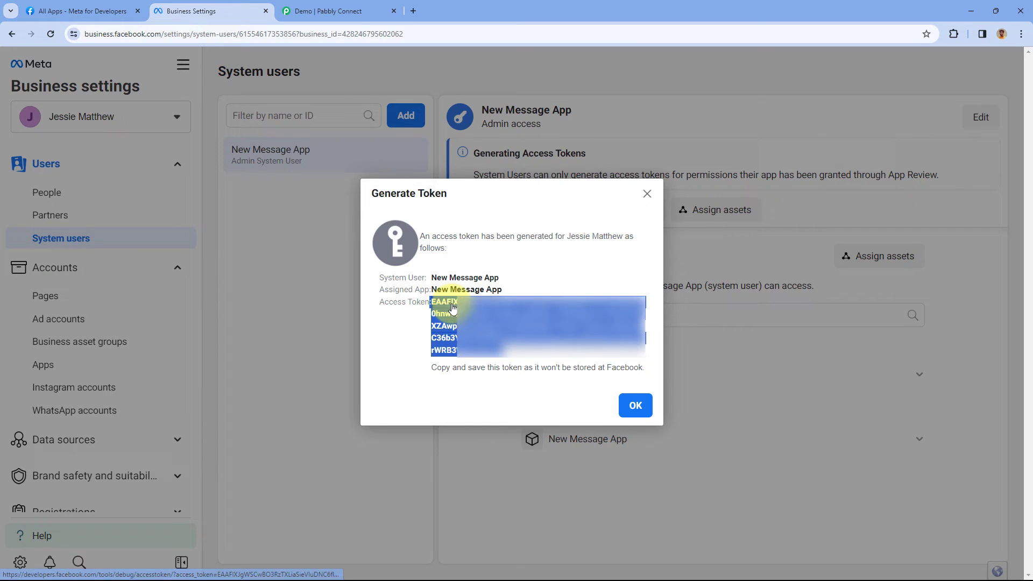
{"action": "left_click", "coordinate": [510, 350]}
{"action": "left_click_drag", "start_coordinate": [512, 356], "coordinate": [432, 299]}
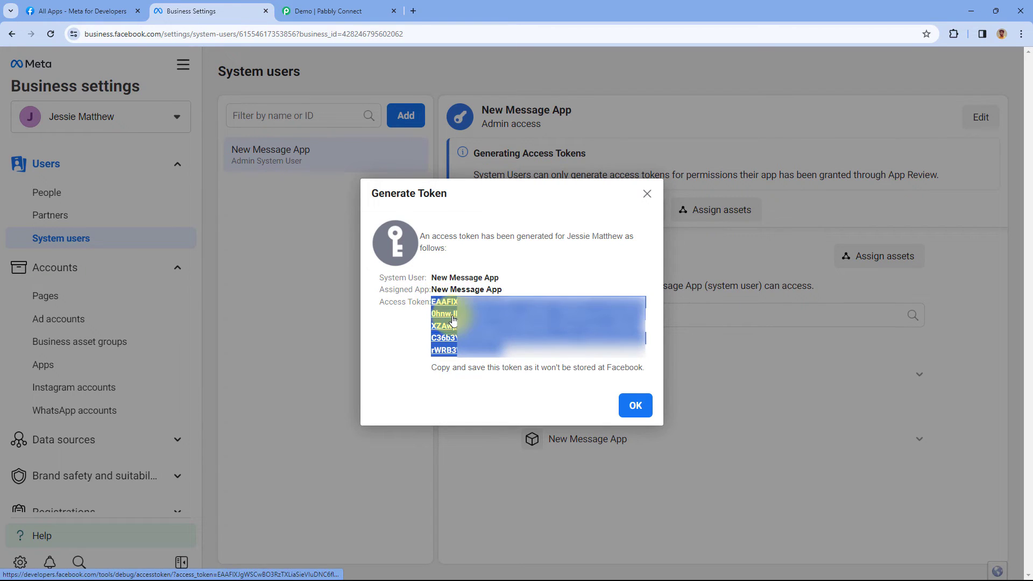
{"action": "right_click", "coordinate": [453, 317]}
{"action": "left_click", "coordinate": [470, 435]}
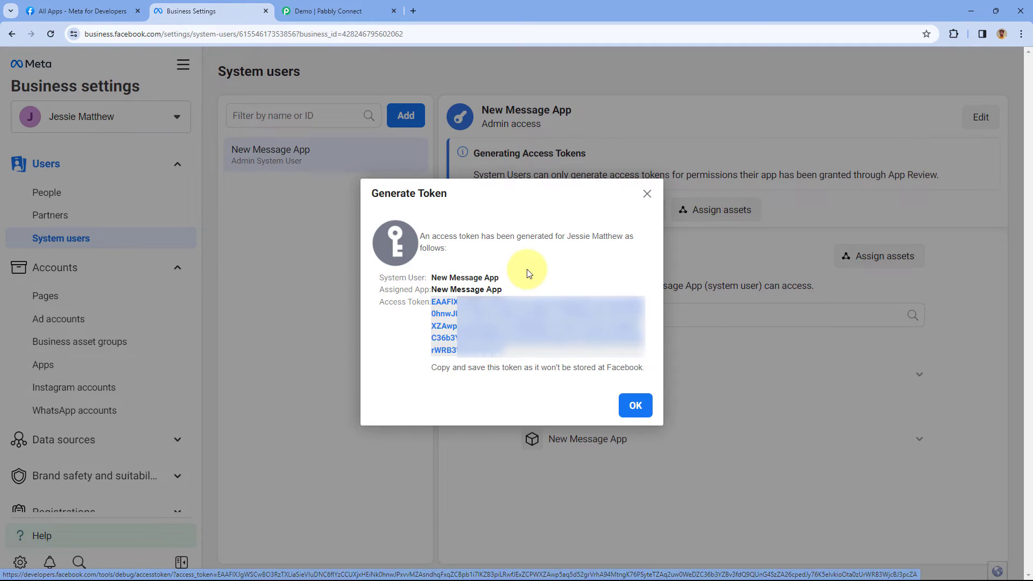
- Paste the access token into a blank Notepad document for safekeeping, minimize it and dismiss the token dialog
{"action": "key", "text": "super"}
{"action": "type", "text": "ote"}
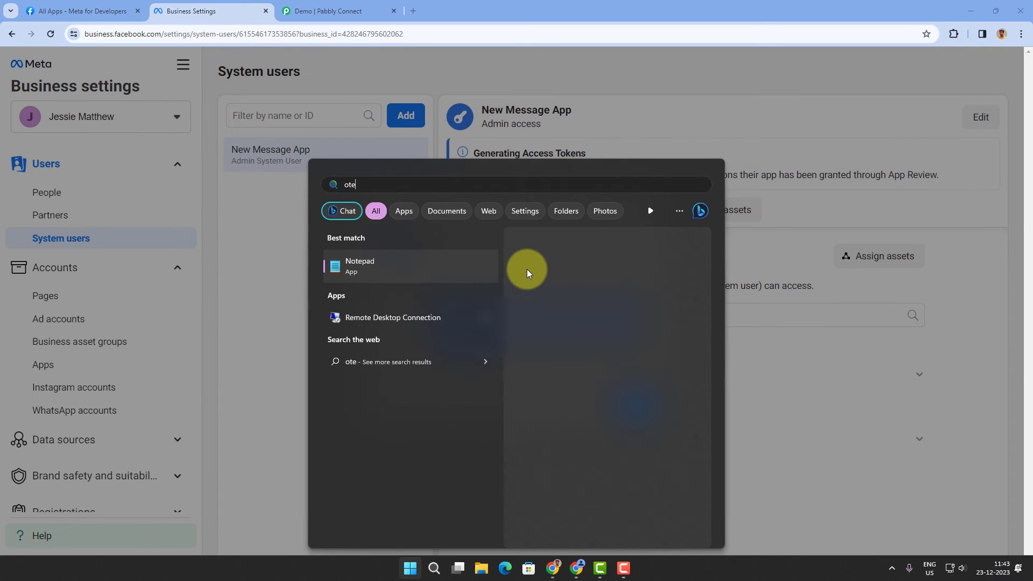
{"action": "key", "text": "Return"}
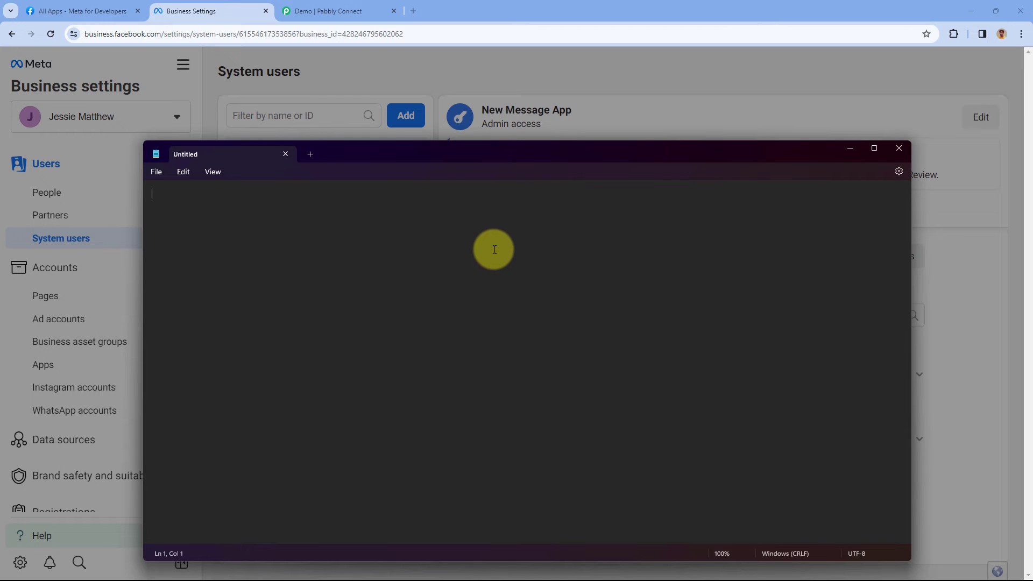
{"action": "key", "text": "ctrl+v"}
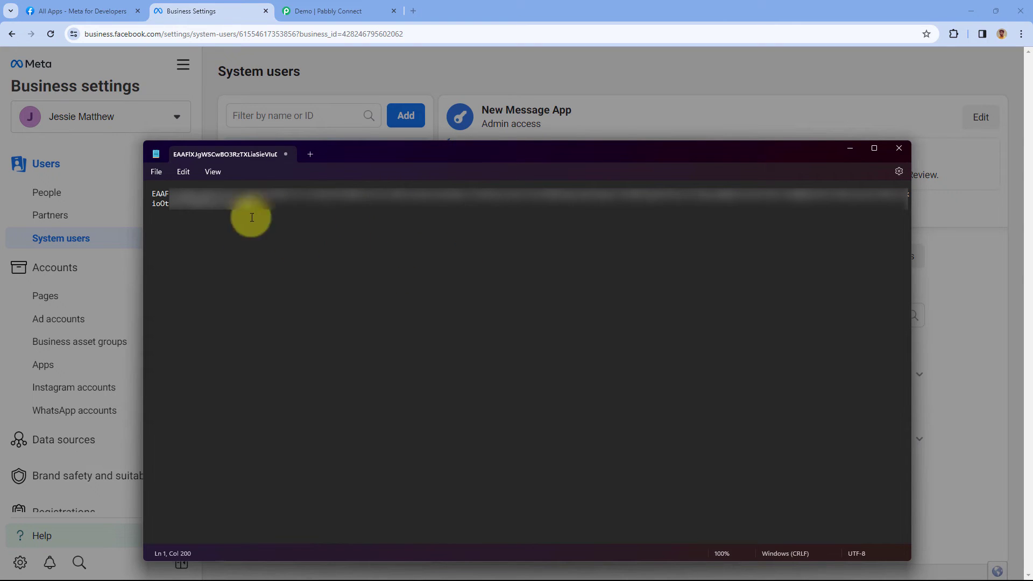
{"action": "left_click", "coordinate": [851, 149]}
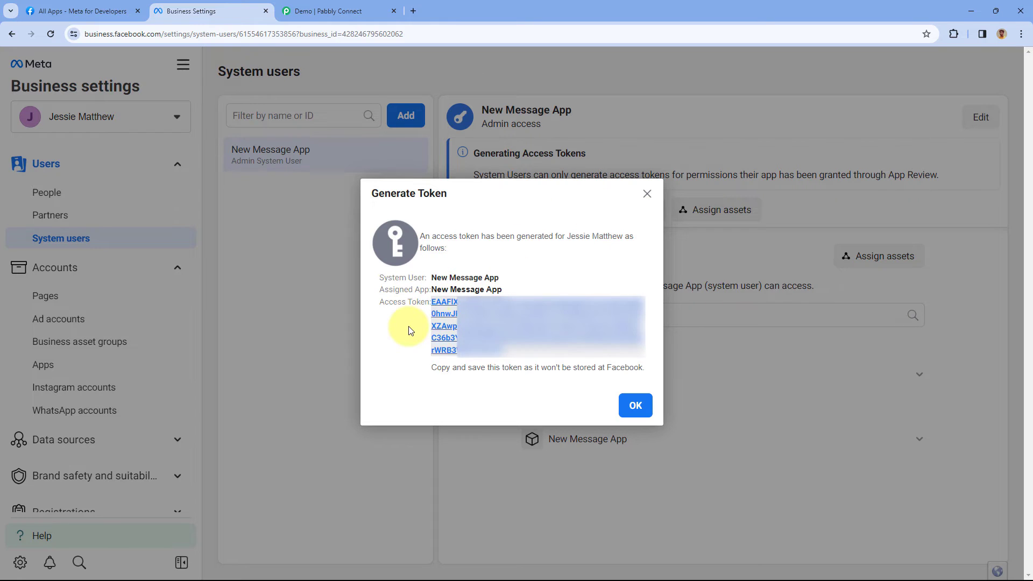
{"action": "left_click", "coordinate": [636, 406]}
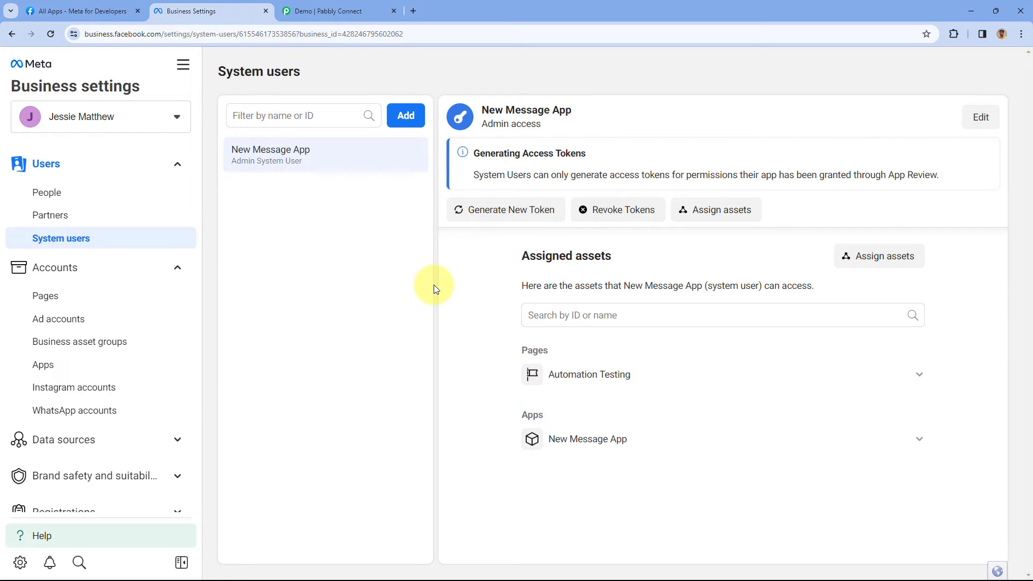
- Switch to the Pabbly Connect workflow and choose WhatsApp Cloud API as the app for the action step
{"action": "left_click", "coordinate": [350, 6]}
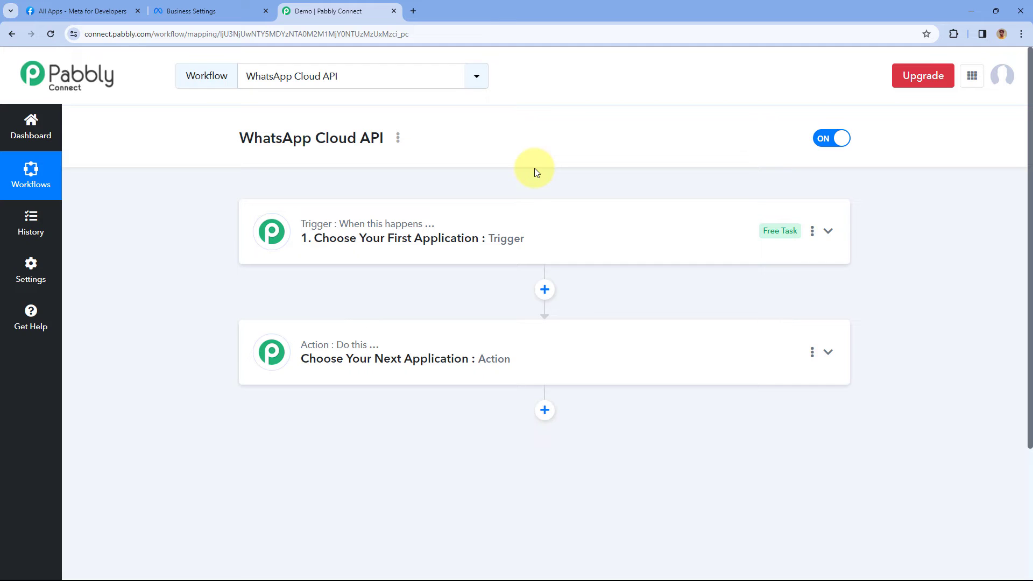
{"action": "scroll", "coordinate": [535, 171], "scroll_direction": "down", "scroll_amount": 3}
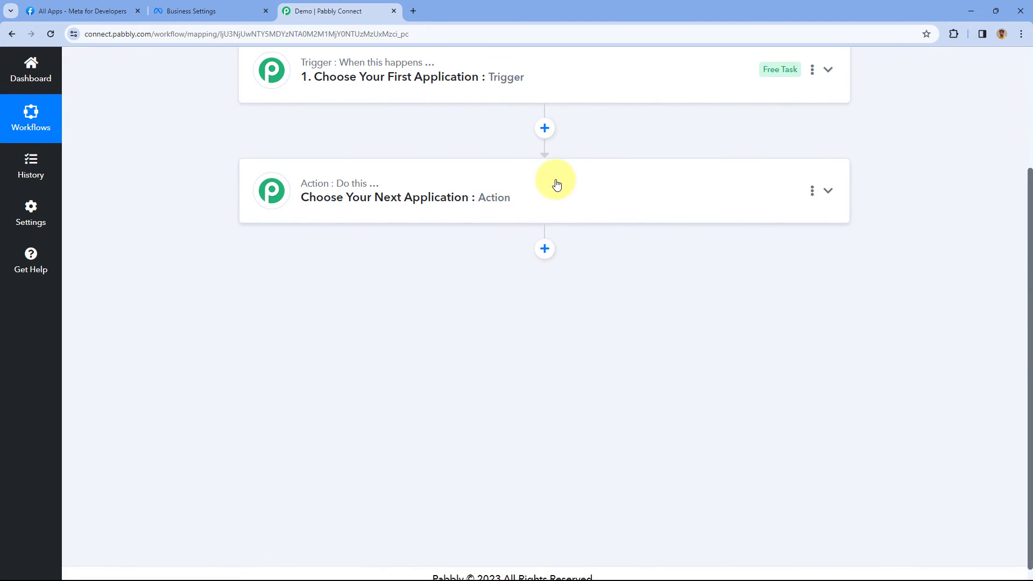
{"action": "left_click", "coordinate": [556, 185]}
{"action": "scroll", "coordinate": [216, 218], "scroll_direction": "down", "scroll_amount": 1}
{"action": "left_click", "coordinate": [308, 221]}
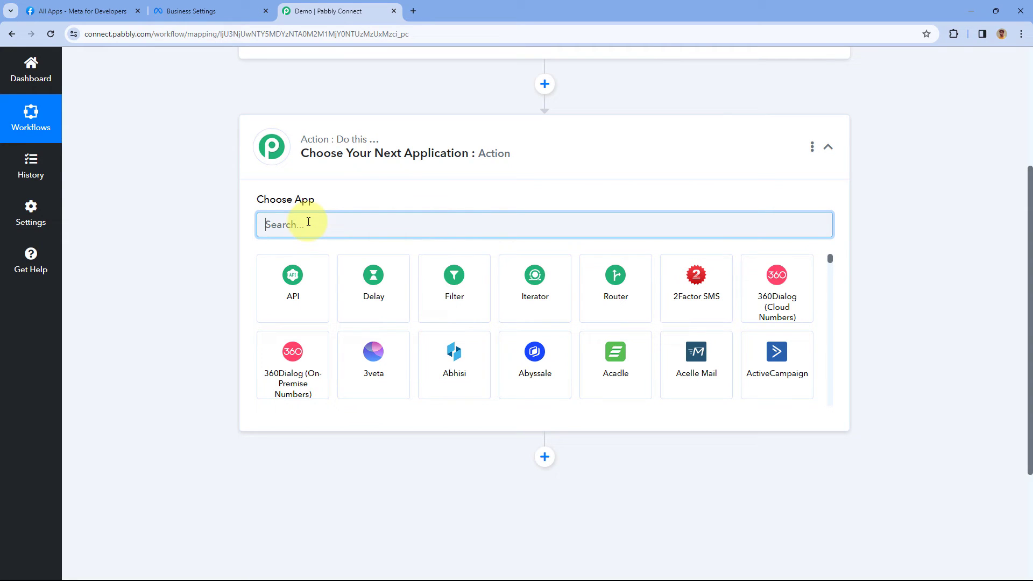
{"action": "type", "text": "WhatsAp"}
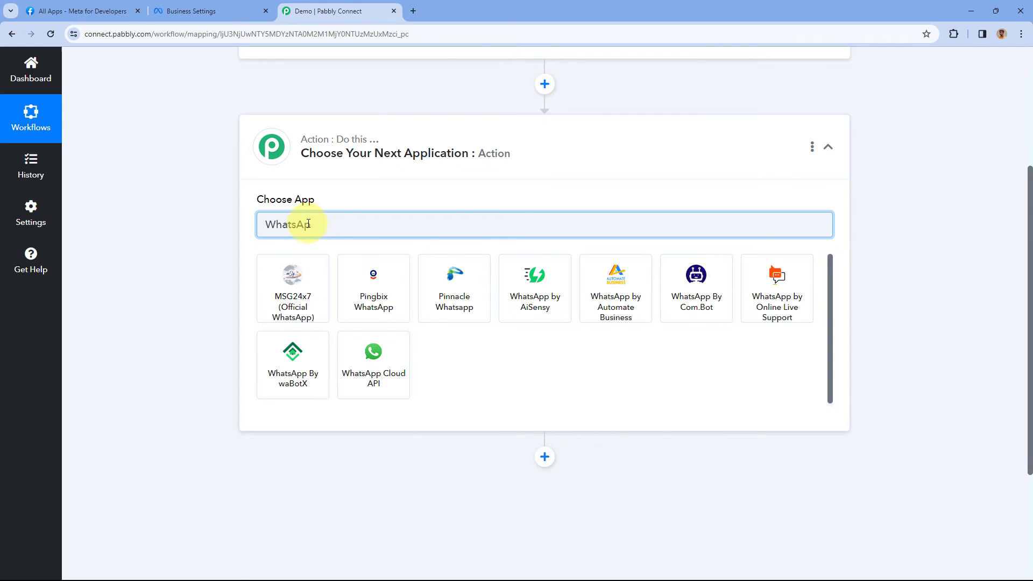
{"action": "left_click", "coordinate": [389, 361]}
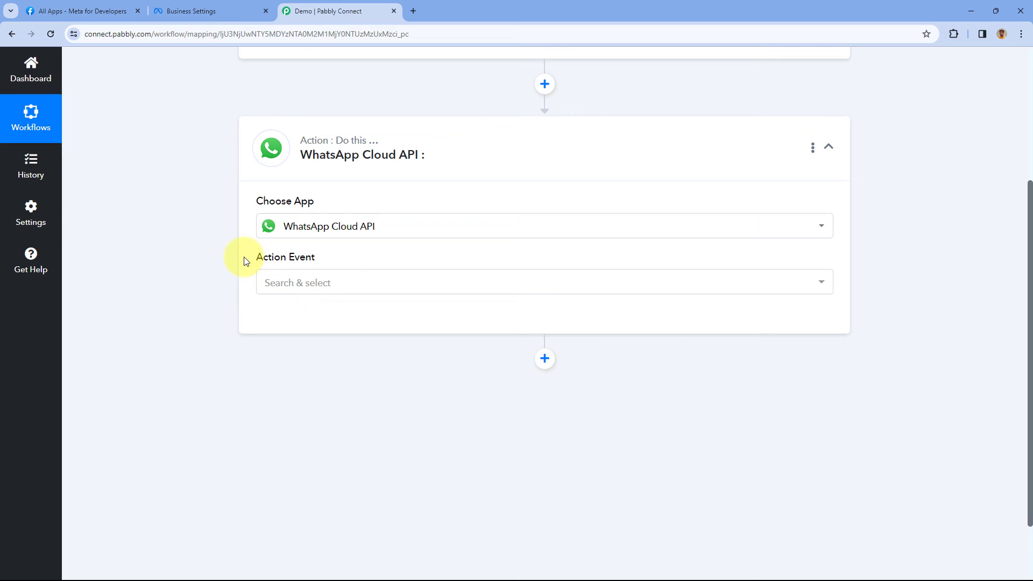
- Set the action event to Send Template Message and start connecting the WhatsApp Cloud API account
{"action": "left_click", "coordinate": [327, 282]}
{"action": "left_click", "coordinate": [377, 353]}
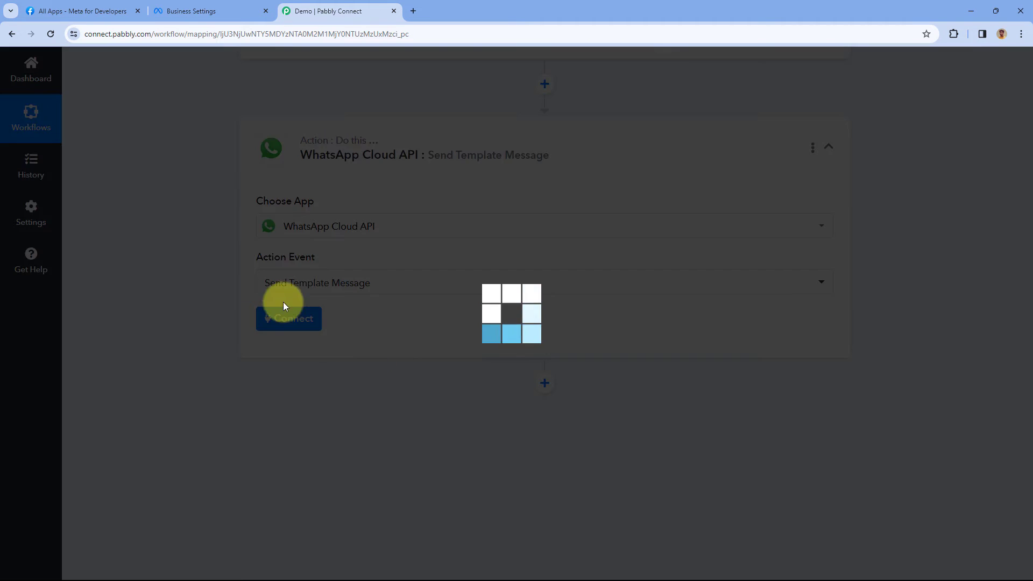
{"action": "left_click", "coordinate": [293, 268]}
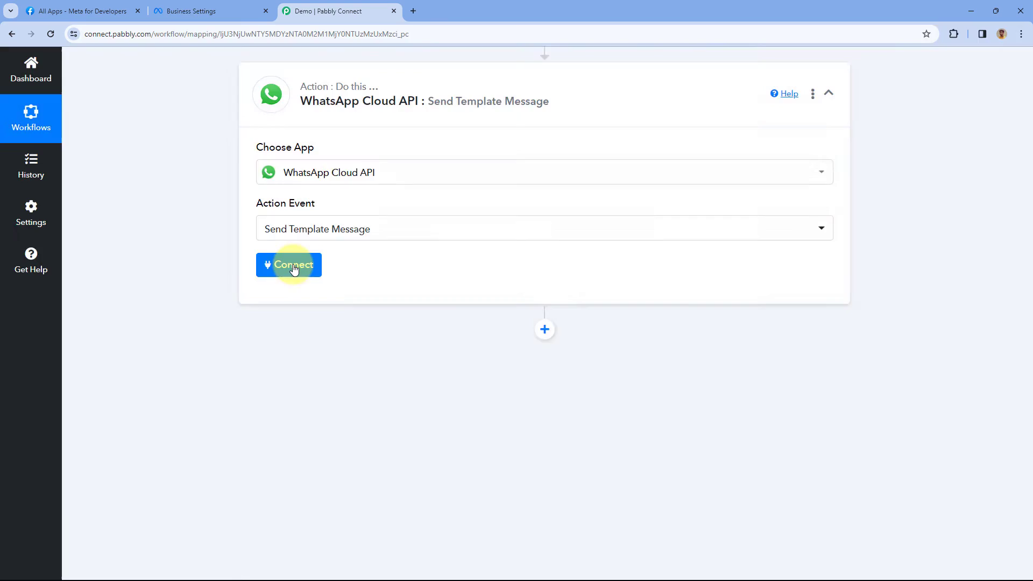
- Choose to add a new WhatsApp Cloud API connection and paste the system user's access token into its Token field
{"action": "left_click", "coordinate": [478, 179]}
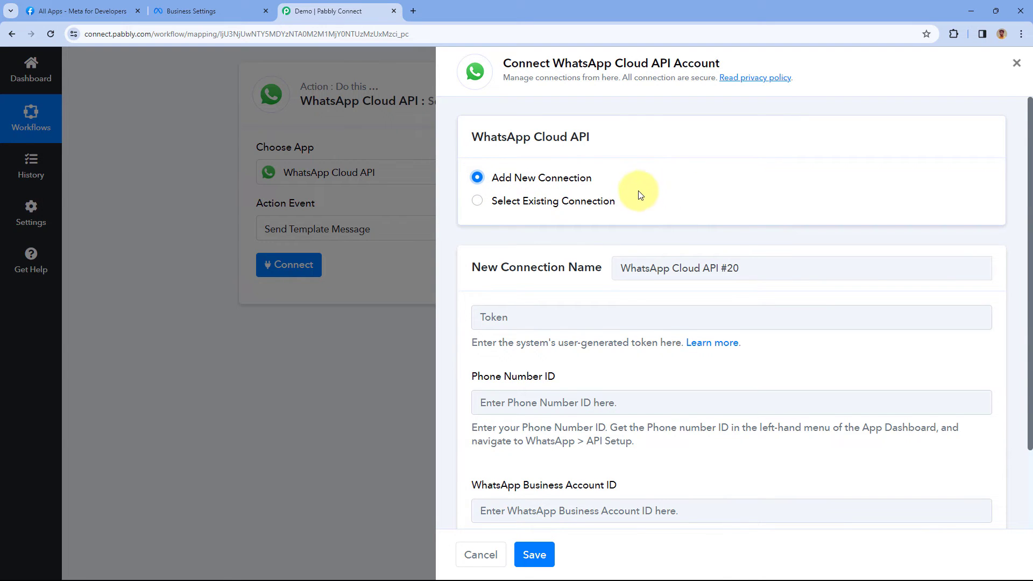
{"action": "scroll", "coordinate": [638, 194], "scroll_direction": "down", "scroll_amount": 2}
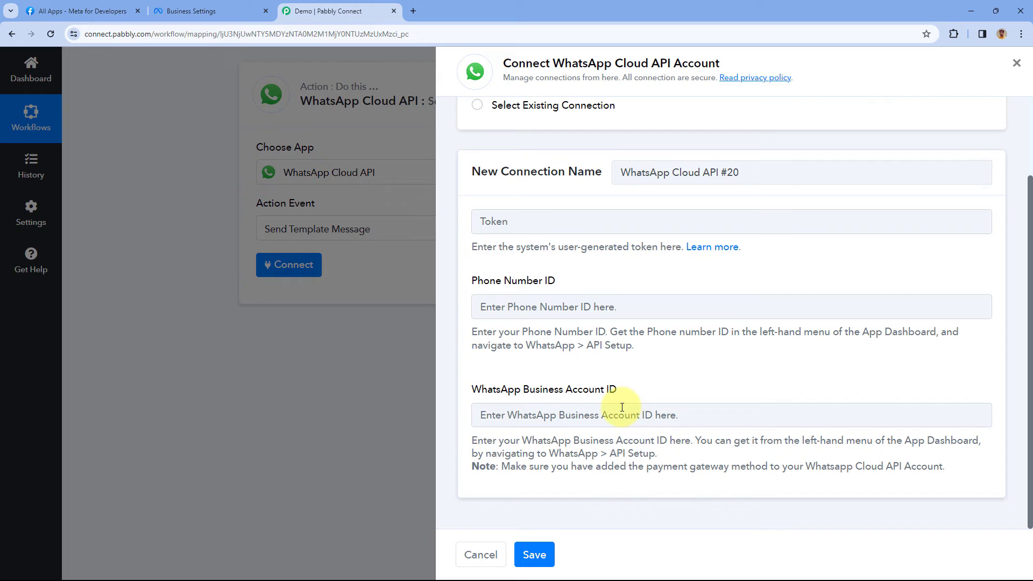
{"action": "left_click", "coordinate": [485, 222]}
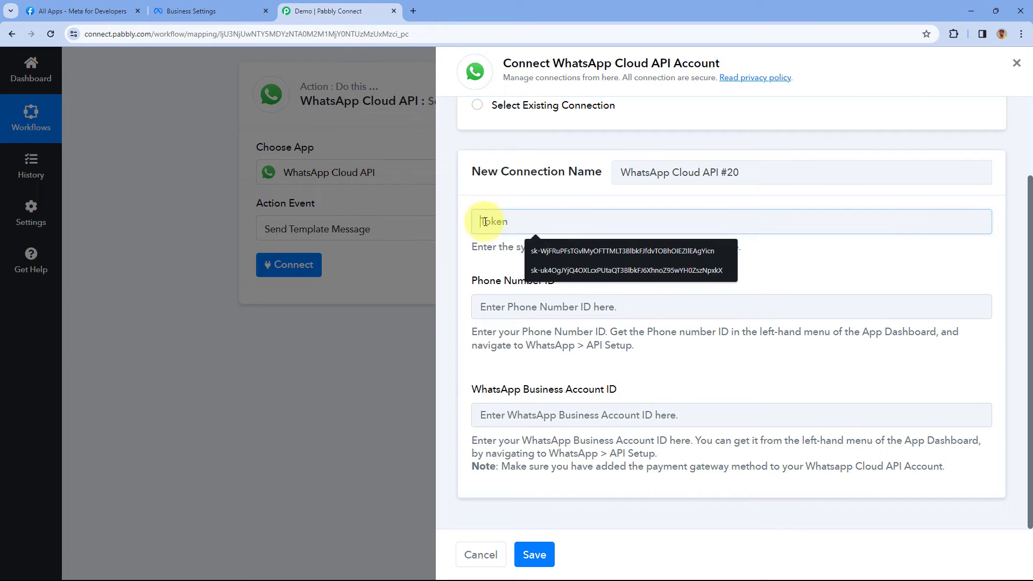
{"action": "right_click", "coordinate": [485, 222]}
{"action": "left_click", "coordinate": [515, 325]}
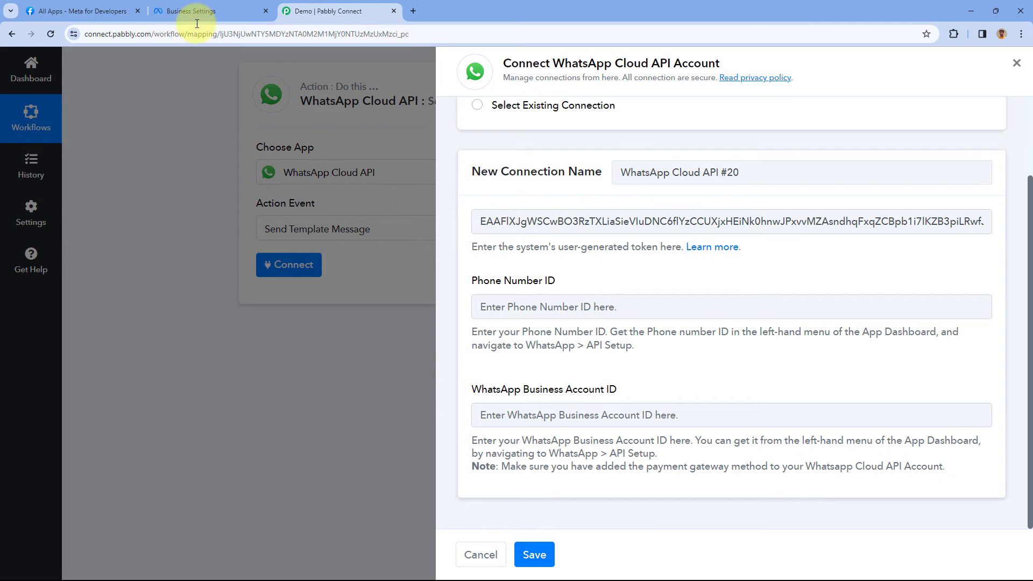
- Switch to Meta for Developers and open the WhatsApp API Setup page of New Message App
{"action": "left_click", "coordinate": [226, 10]}
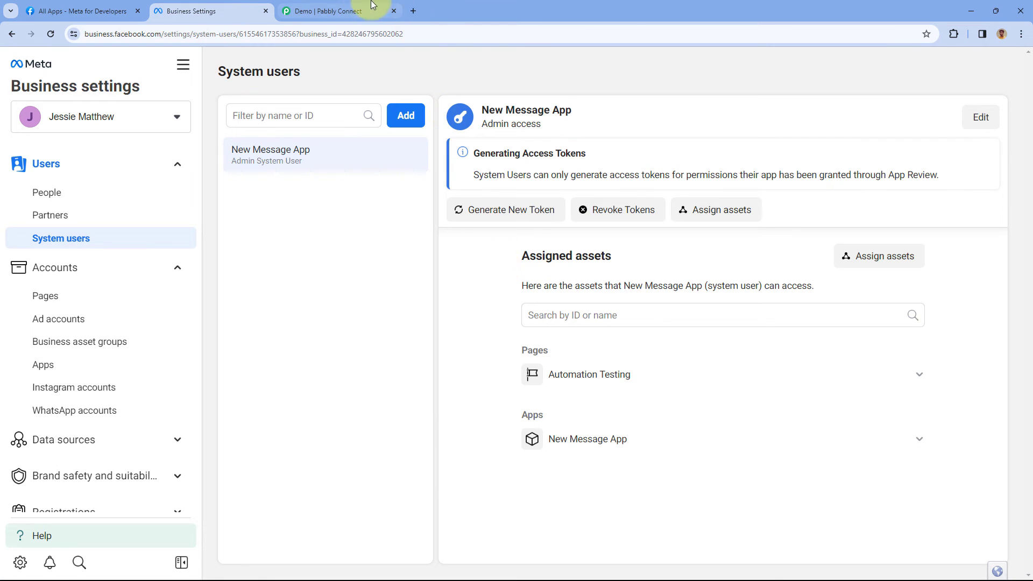
{"action": "left_click", "coordinate": [331, 11]}
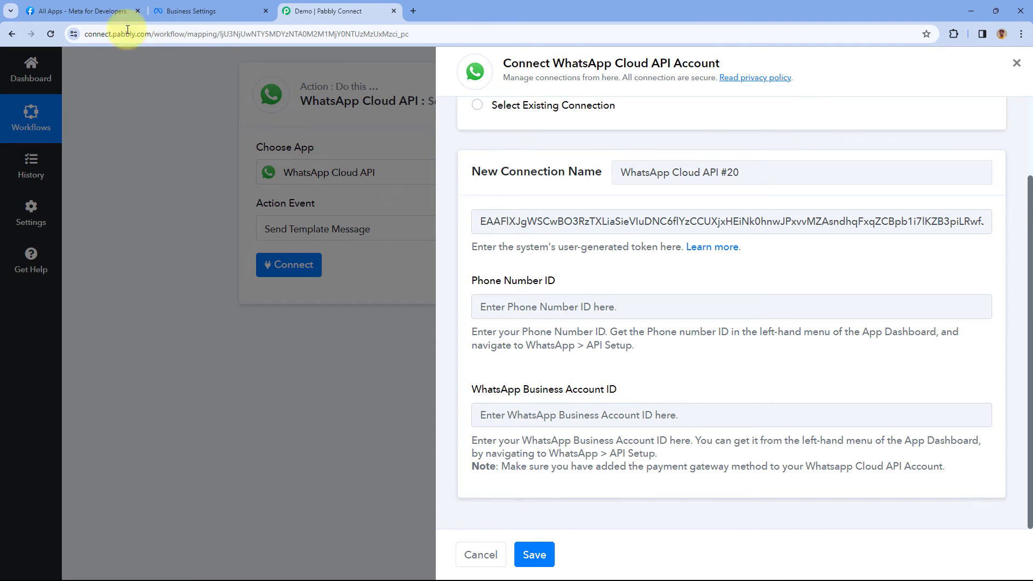
{"action": "left_click", "coordinate": [91, 11]}
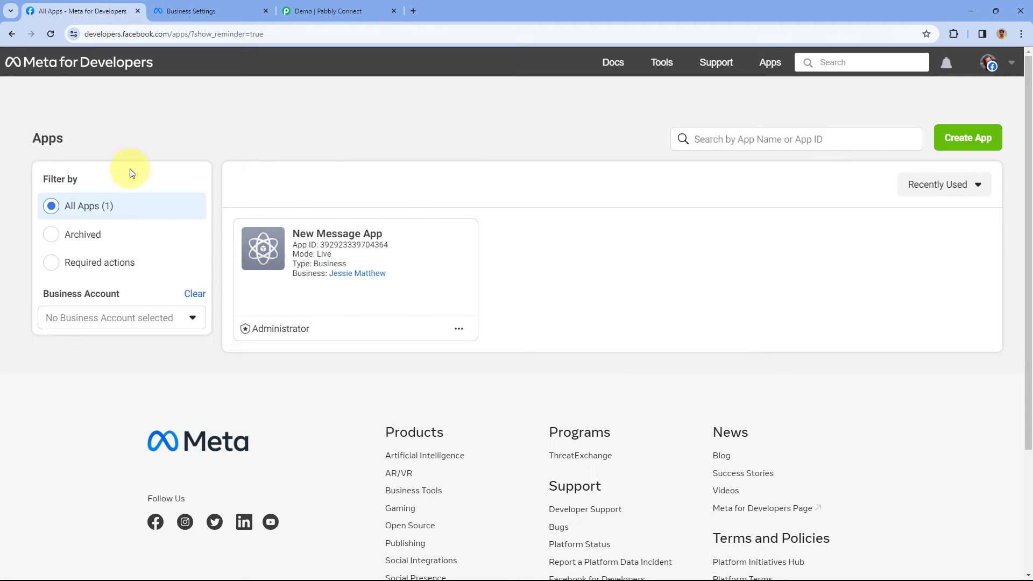
{"action": "left_click", "coordinate": [318, 237]}
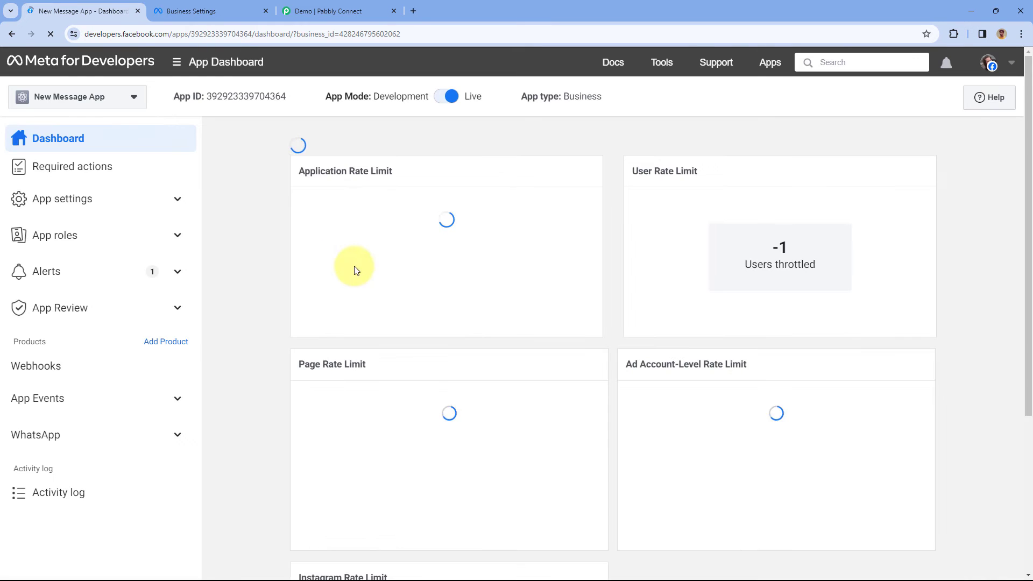
{"action": "left_click", "coordinate": [175, 427]}
{"action": "left_click", "coordinate": [82, 464]}
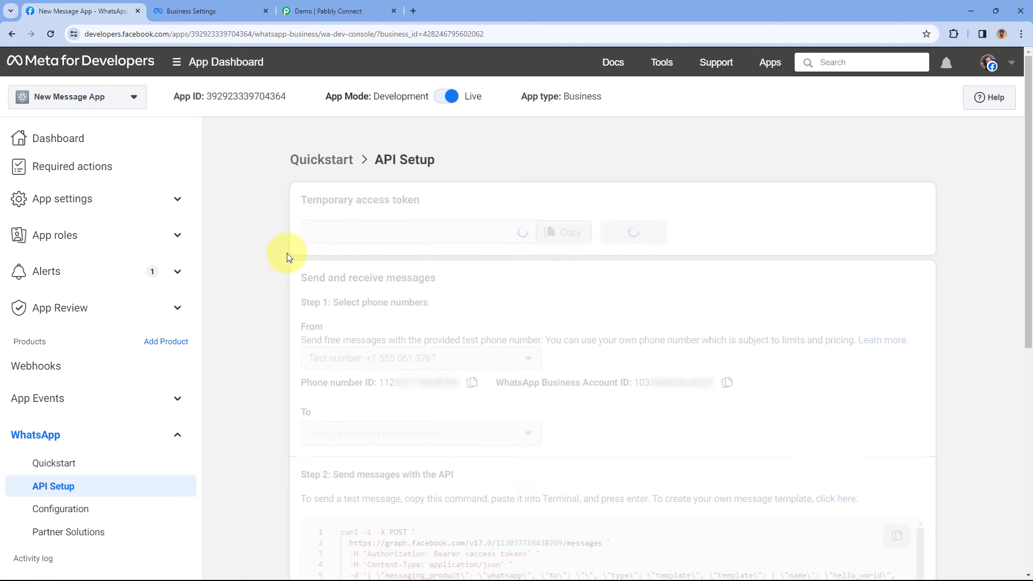
- Copy the phone number ID from API Setup and paste it into the Pabbly Connect connection's Phone Number ID field
{"action": "scroll", "coordinate": [291, 248], "scroll_direction": "down", "scroll_amount": 3}
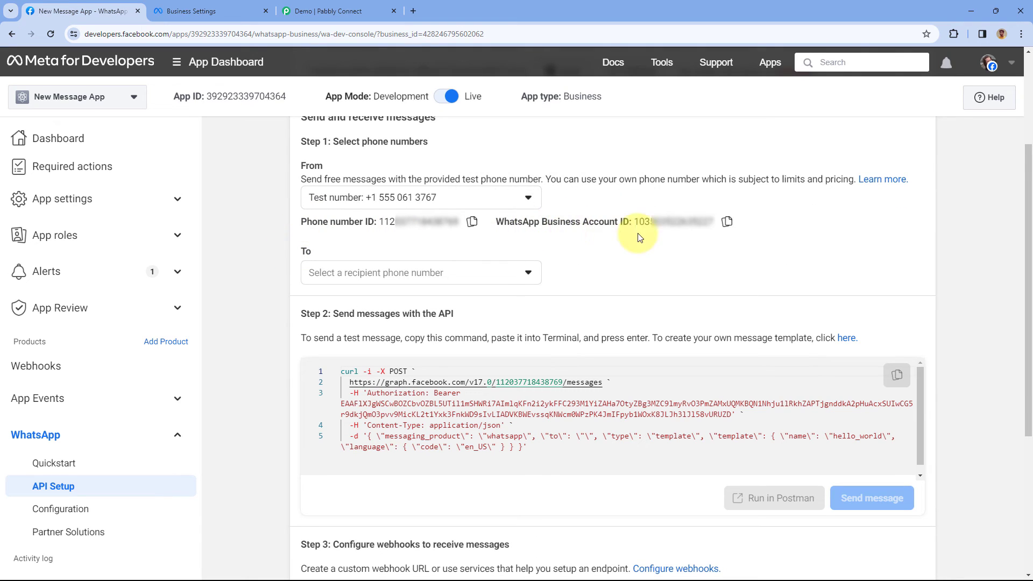
{"action": "left_click", "coordinate": [472, 222]}
{"action": "left_click", "coordinate": [331, 11]}
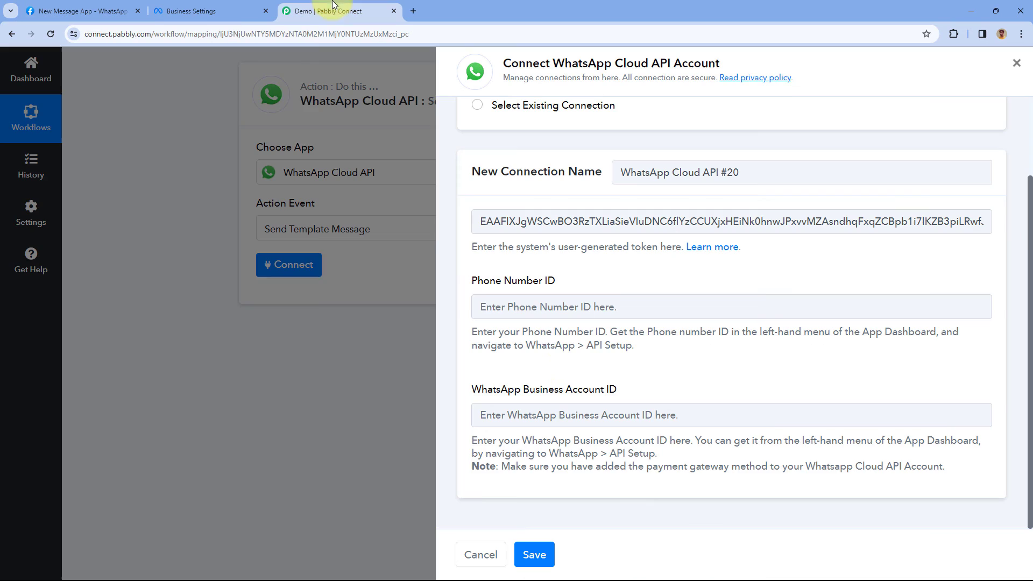
{"action": "left_click", "coordinate": [515, 308]}
{"action": "right_click", "coordinate": [515, 308]}
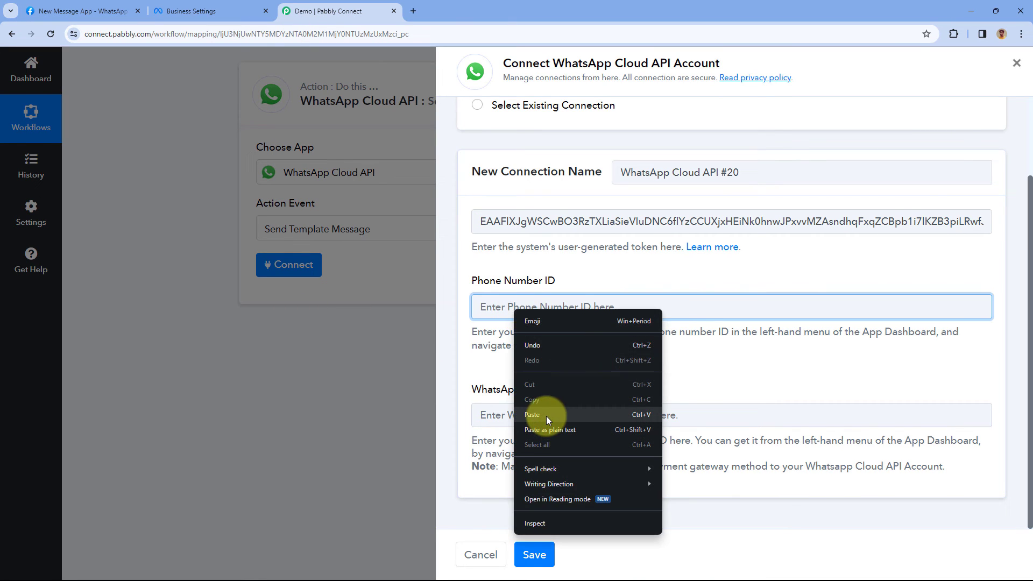
{"action": "left_click", "coordinate": [547, 416]}
- Copy the WhatsApp Business Account ID from API Setup into the matching field of the Pabbly Connect connection and save the connection
{"action": "left_click", "coordinate": [69, 4]}
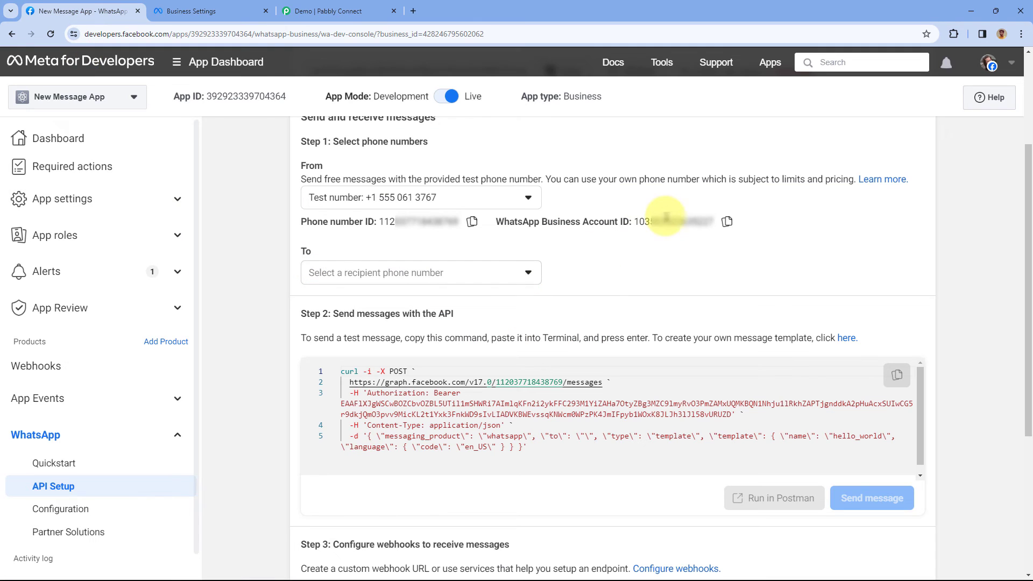
{"action": "left_click", "coordinate": [724, 220]}
{"action": "left_click", "coordinate": [331, 10]}
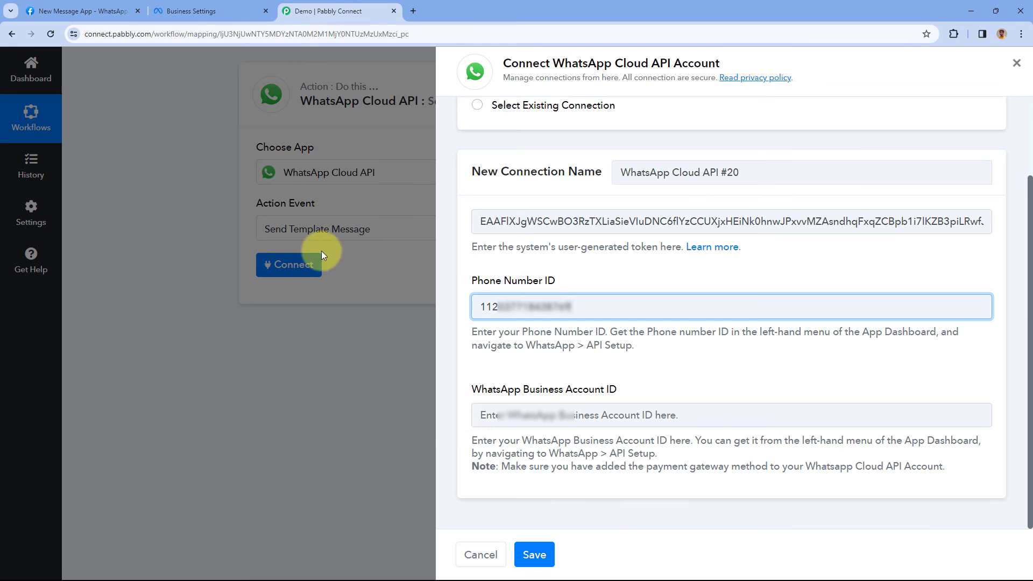
{"action": "left_click", "coordinate": [517, 416]}
{"action": "right_click", "coordinate": [518, 417]}
{"action": "left_click", "coordinate": [535, 296]}
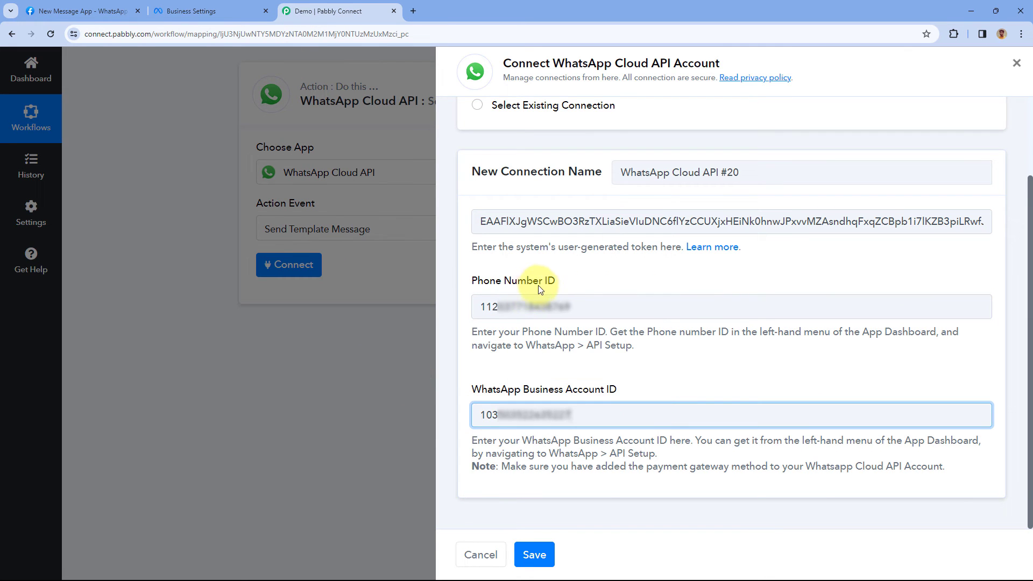
{"action": "left_click", "coordinate": [539, 284]}
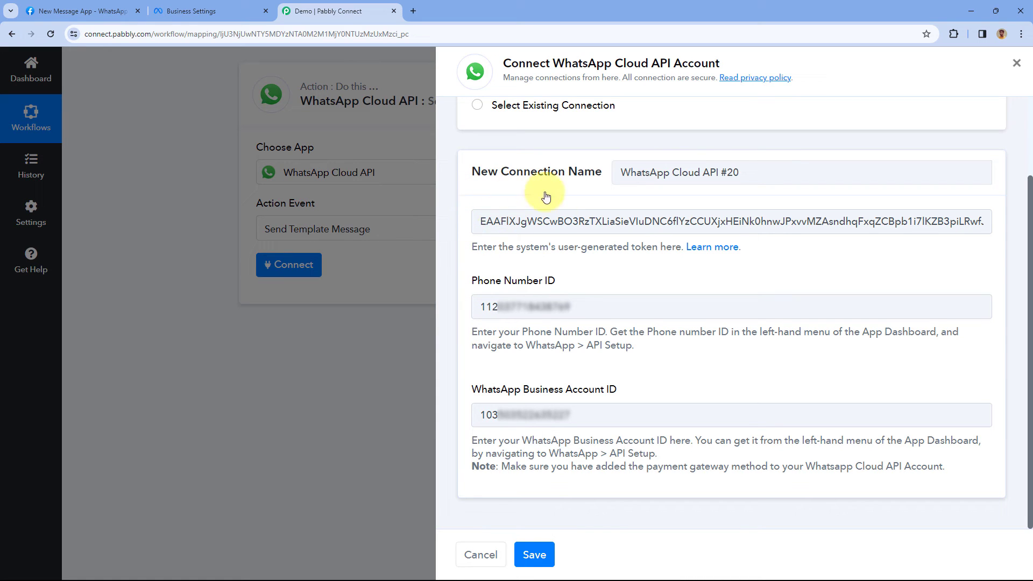
{"action": "left_click", "coordinate": [539, 556]}
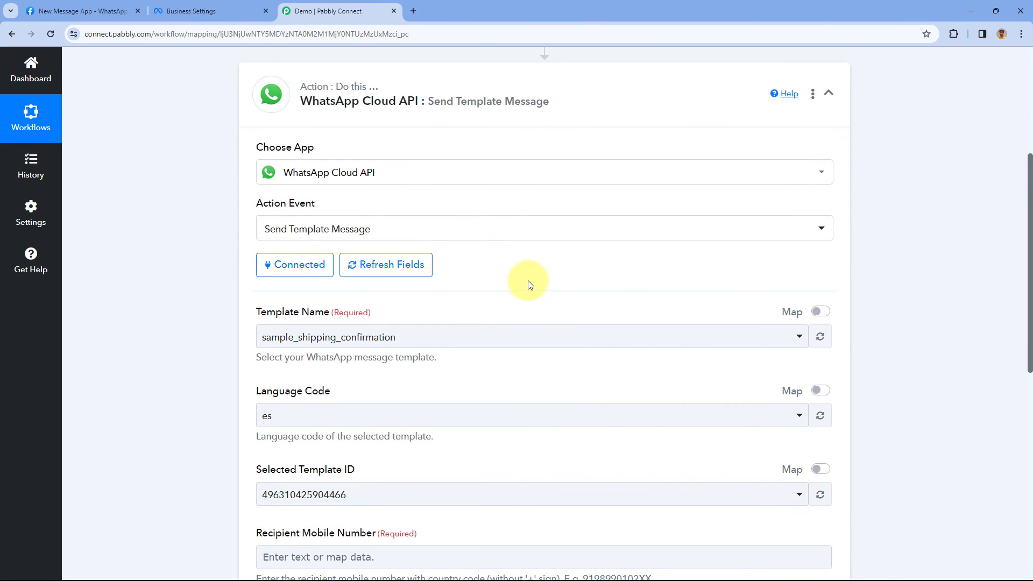
- Select hello_world as the message template for the Send Template Message action
{"action": "scroll", "coordinate": [527, 284], "scroll_direction": "down", "scroll_amount": 2}
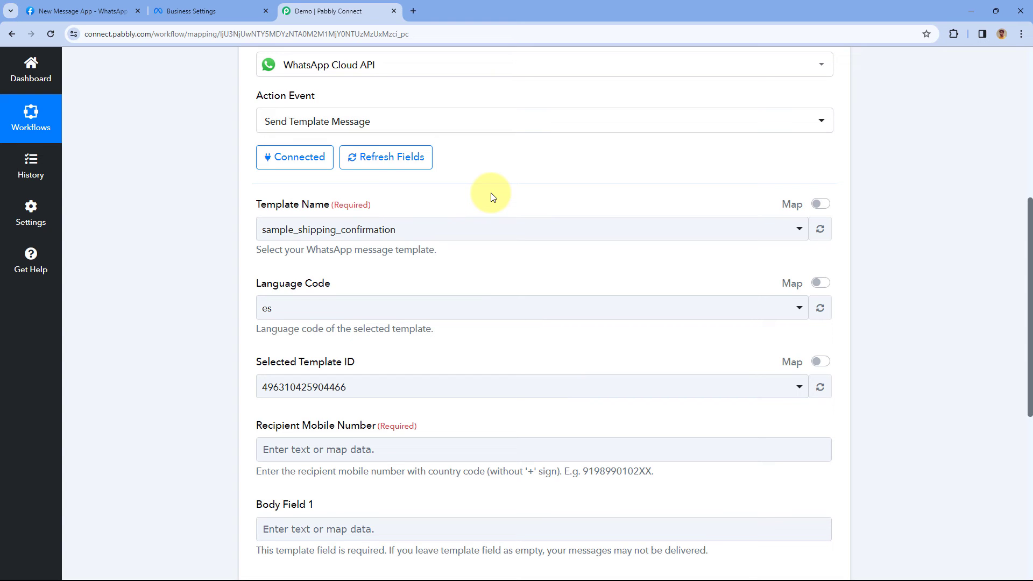
{"action": "scroll", "coordinate": [491, 194], "scroll_direction": "down", "scroll_amount": 2}
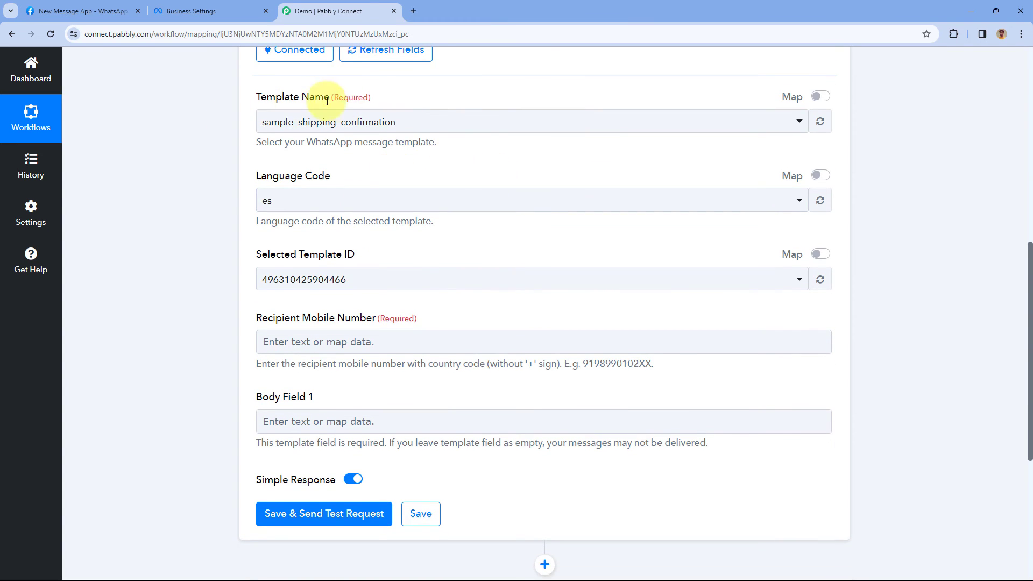
{"action": "left_click", "coordinate": [429, 124]}
{"action": "scroll", "coordinate": [357, 212], "scroll_direction": "down", "scroll_amount": 5}
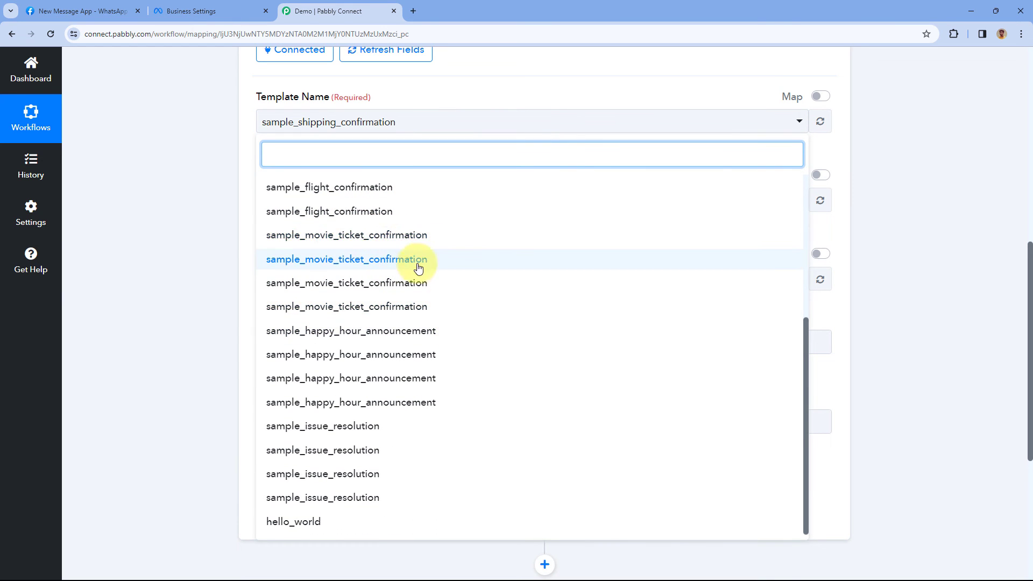
{"action": "left_click", "coordinate": [325, 522]}
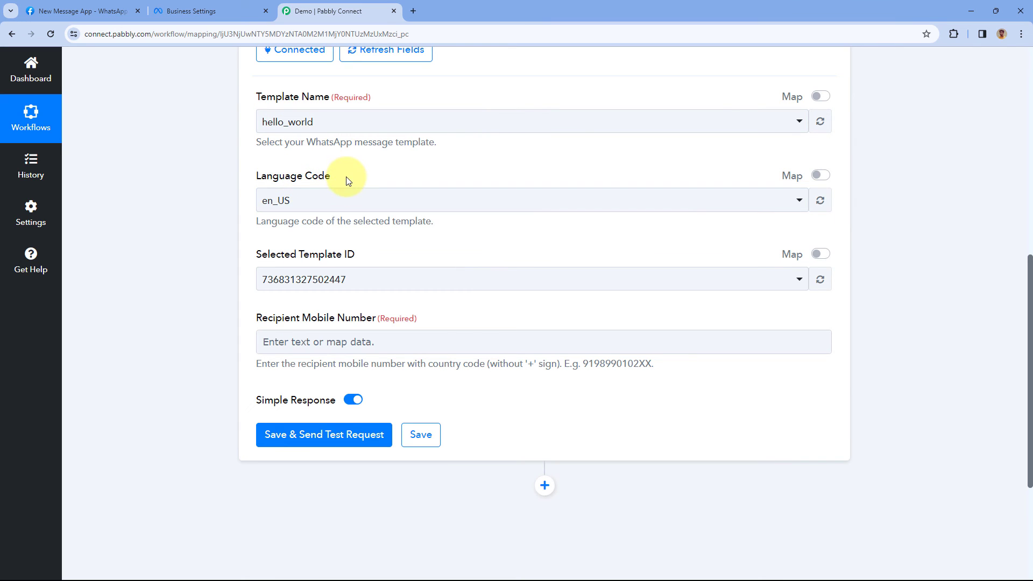
- Enter the recipient's mobile number with country code, save the action and send a test request
{"action": "scroll", "coordinate": [346, 180], "scroll_direction": "down", "scroll_amount": 1}
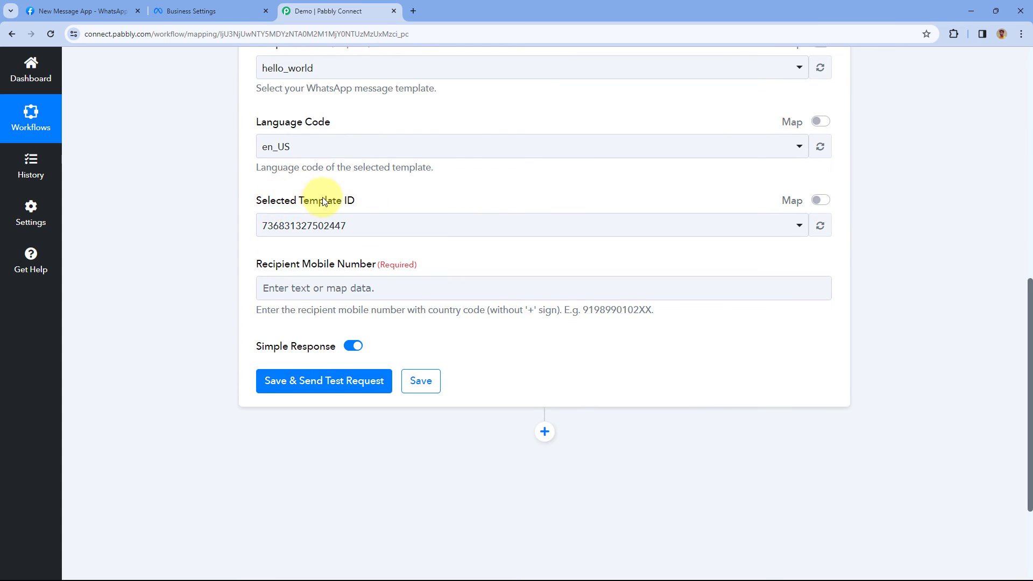
{"action": "left_click", "coordinate": [303, 285]}
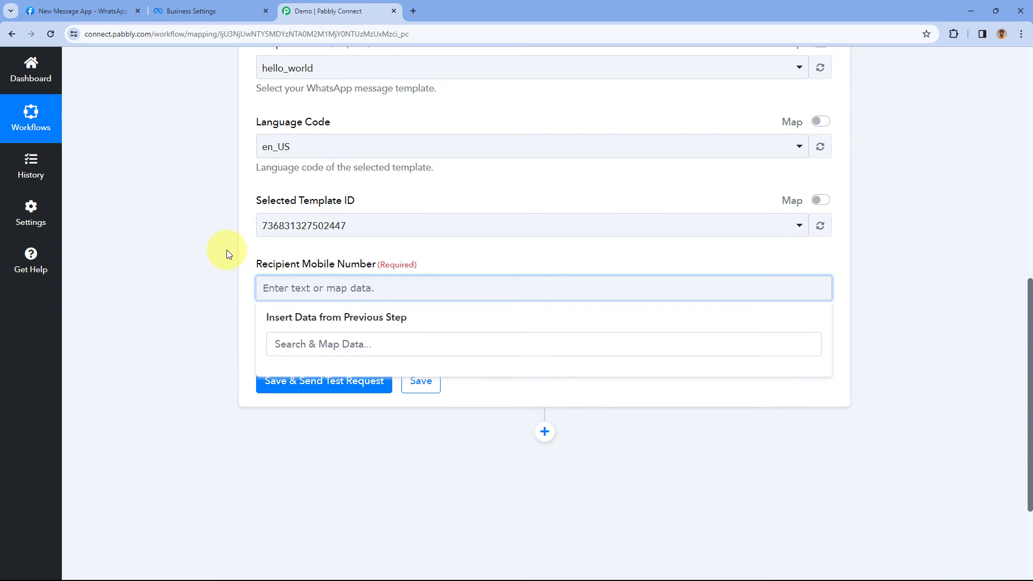
{"action": "type", "text": "91898"}
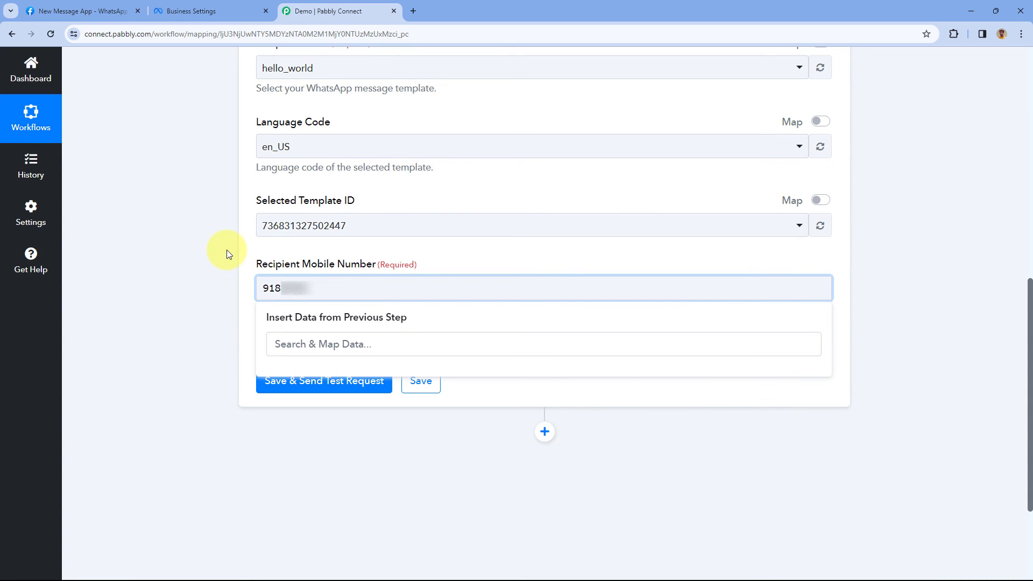
{"action": "type", "text": "*****"}
{"action": "left_click", "coordinate": [227, 250]}
{"action": "left_click", "coordinate": [315, 383]}
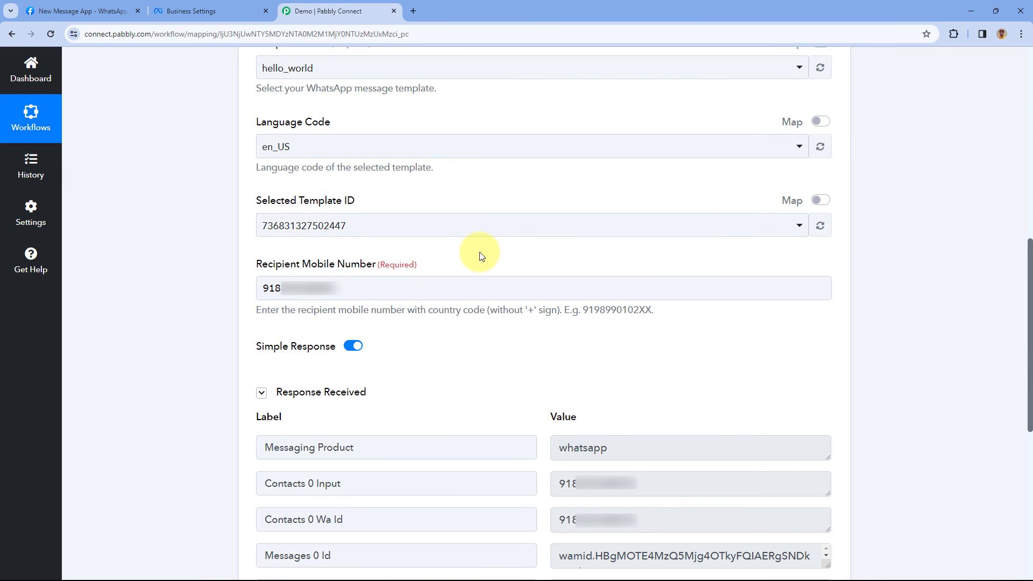
- Review the test response, template and recipient settings of the WhatsApp Cloud API action, and collapse the action step
{"action": "scroll", "coordinate": [483, 291], "scroll_direction": "down", "scroll_amount": 2}
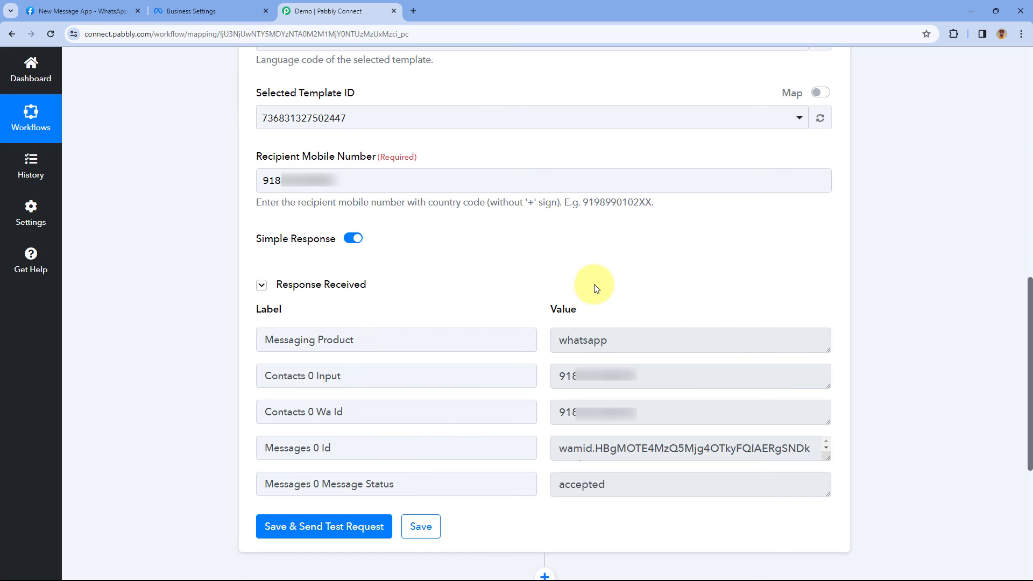
{"action": "scroll", "coordinate": [576, 258], "scroll_direction": "up", "scroll_amount": 3}
{"action": "scroll", "coordinate": [495, 228], "scroll_direction": "up", "scroll_amount": 3}
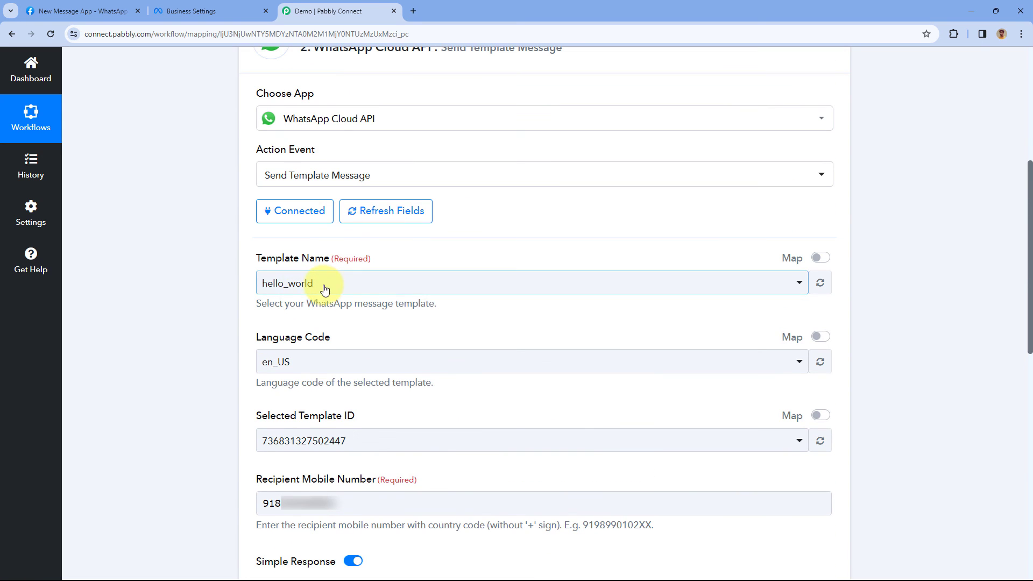
{"action": "left_click", "coordinate": [275, 507]}
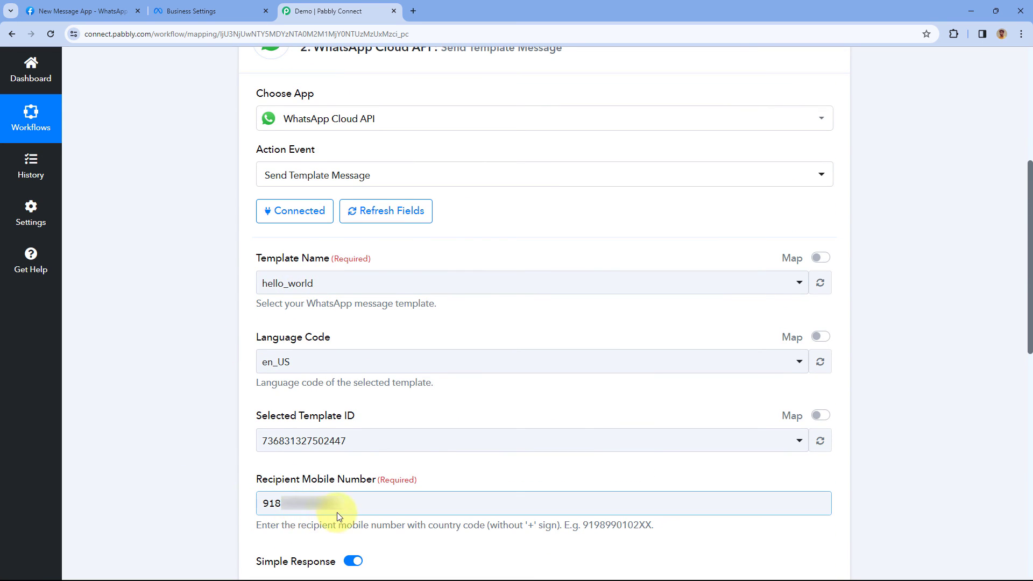
{"action": "left_click", "coordinate": [336, 475]}
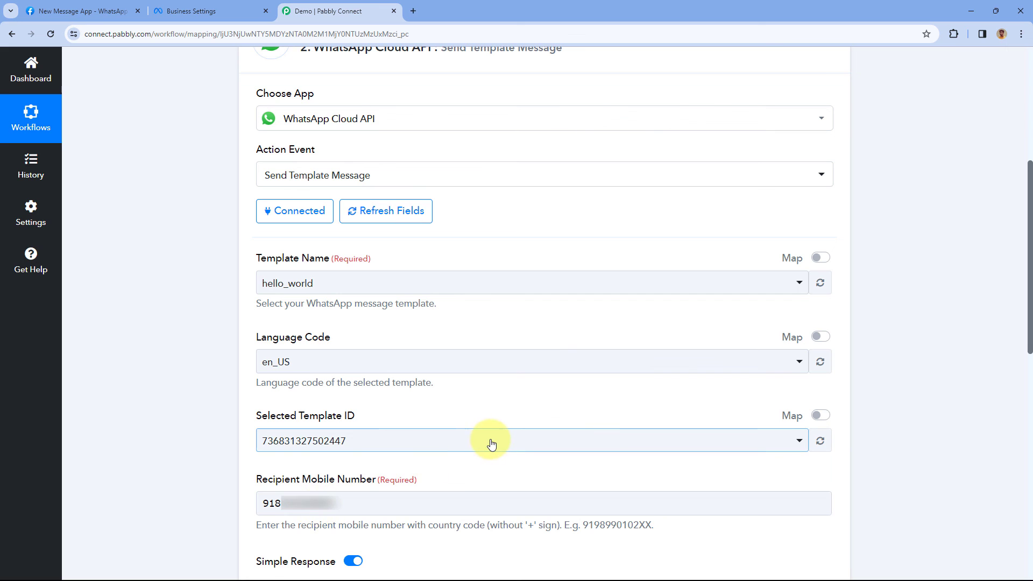
{"action": "scroll", "coordinate": [571, 301], "scroll_direction": "up", "scroll_amount": 4}
{"action": "left_click", "coordinate": [575, 260]}
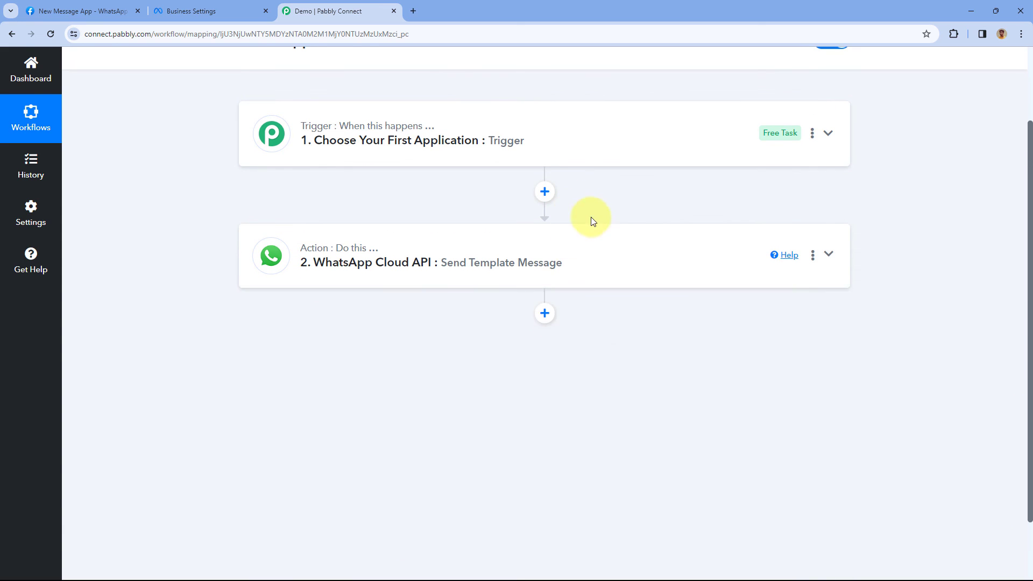
{"action": "scroll", "coordinate": [590, 219], "scroll_direction": "up", "scroll_amount": 2}
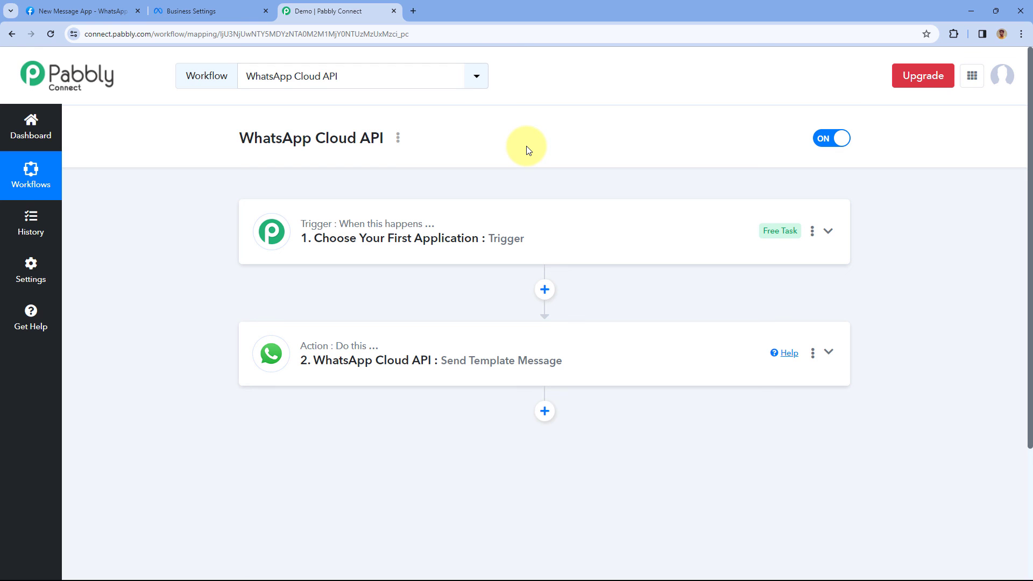
- Return to the API Setup page in Meta for Developers and examine the temporary access token section
{"action": "left_click", "coordinate": [94, 10]}
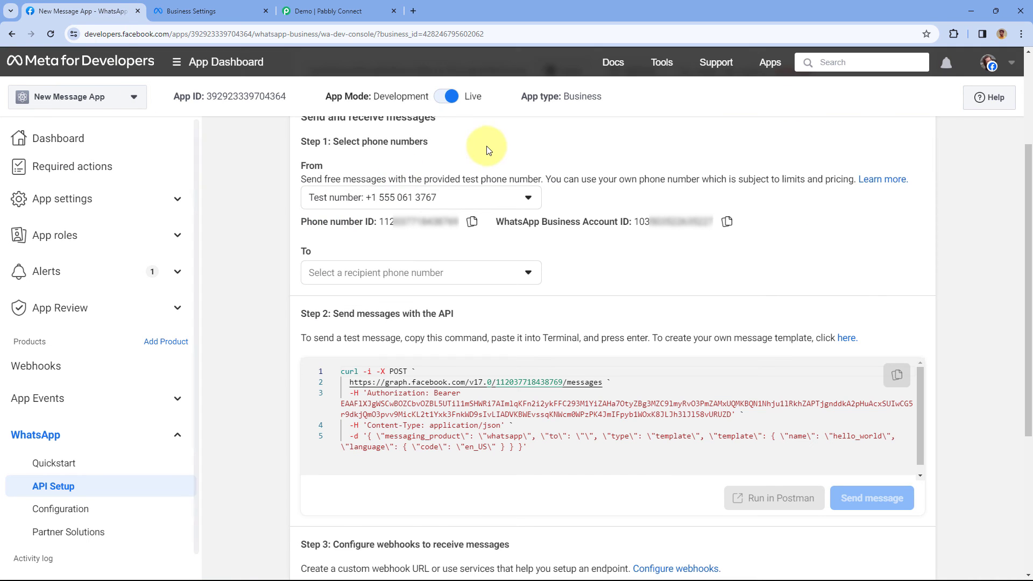
{"action": "scroll", "coordinate": [488, 150], "scroll_direction": "up", "scroll_amount": 3}
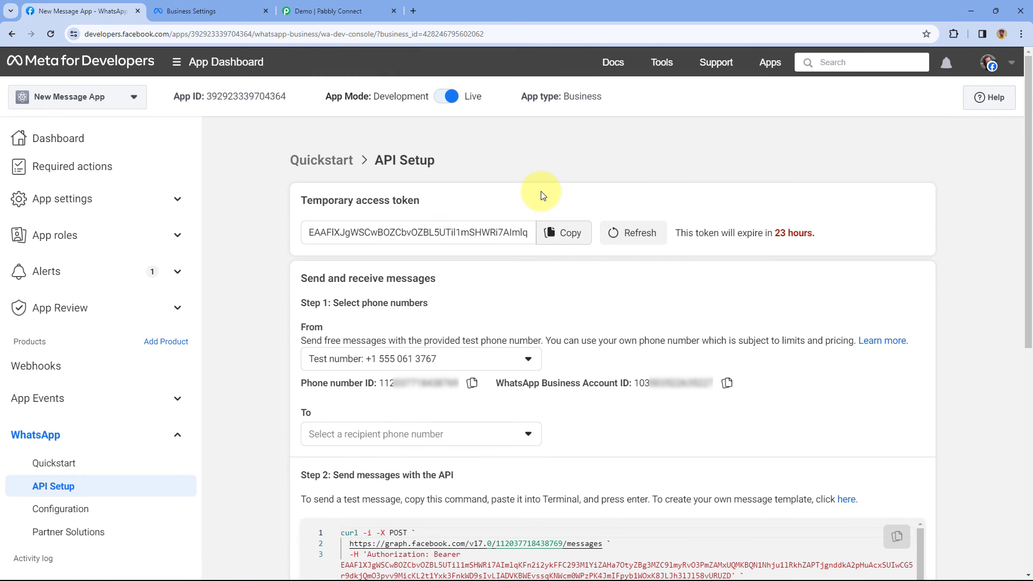